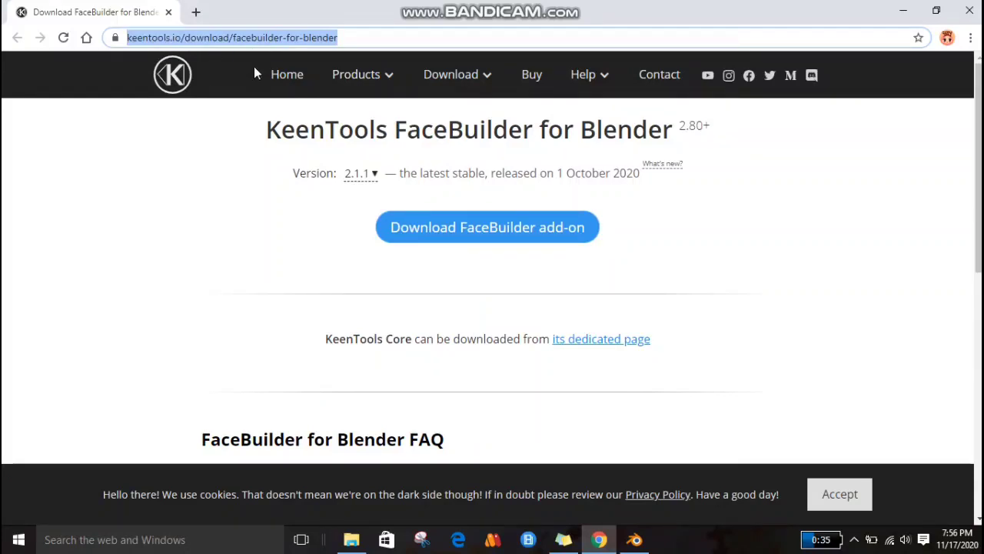
pyautogui.click(221, 135)
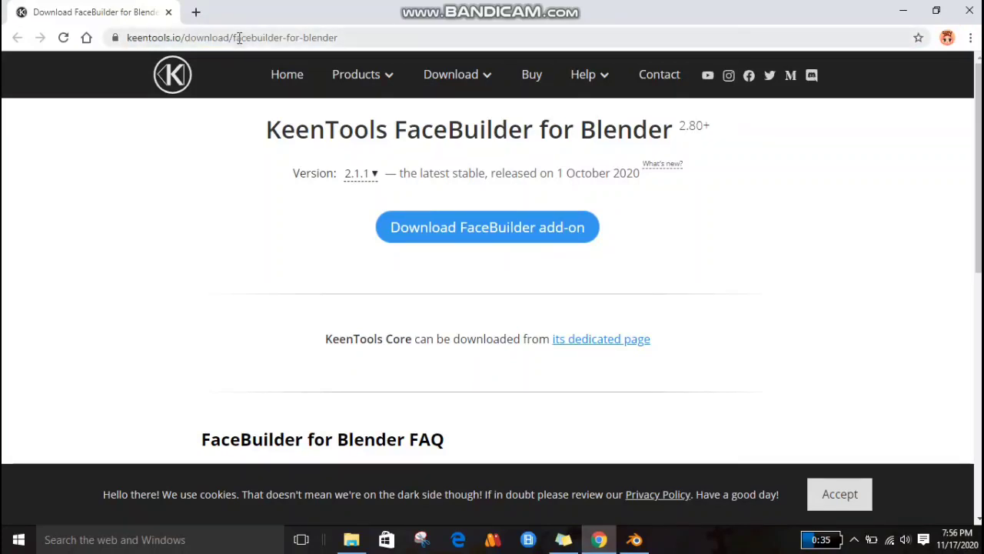
pyautogui.click(337, 37)
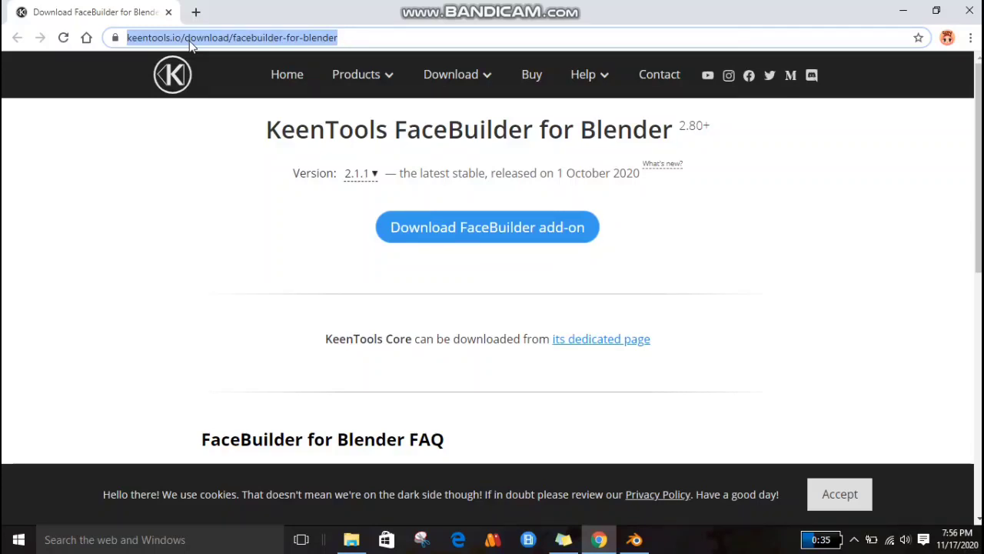
pyautogui.click(221, 128)
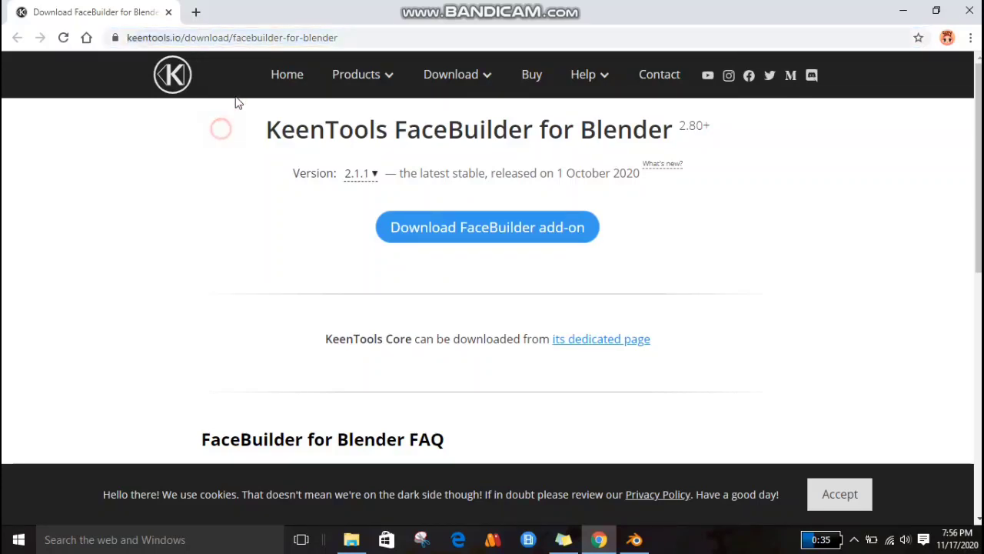
pyautogui.click(333, 37)
pyautogui.moveTo(386, 62)
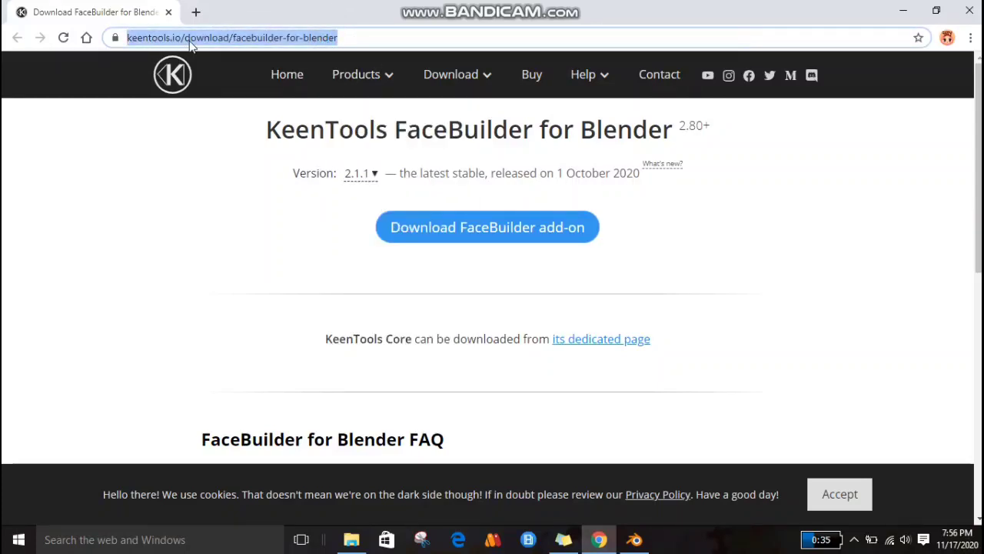
pyautogui.click(220, 131)
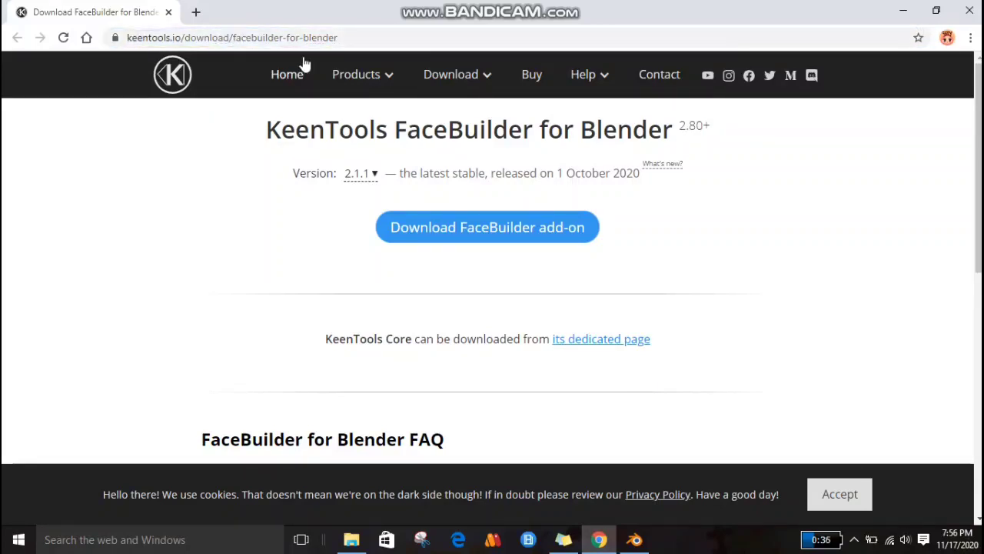
pyautogui.click(327, 42)
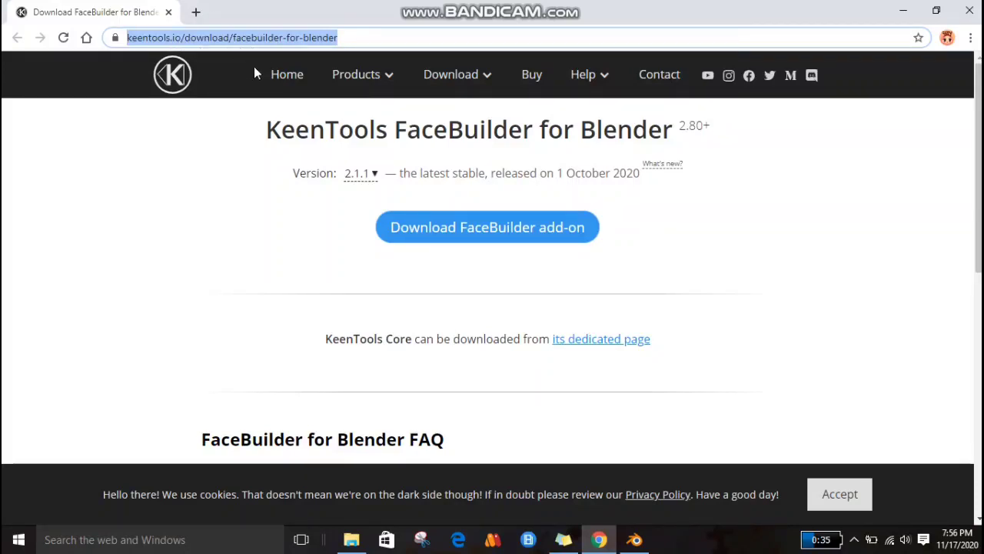
pyautogui.click(223, 135)
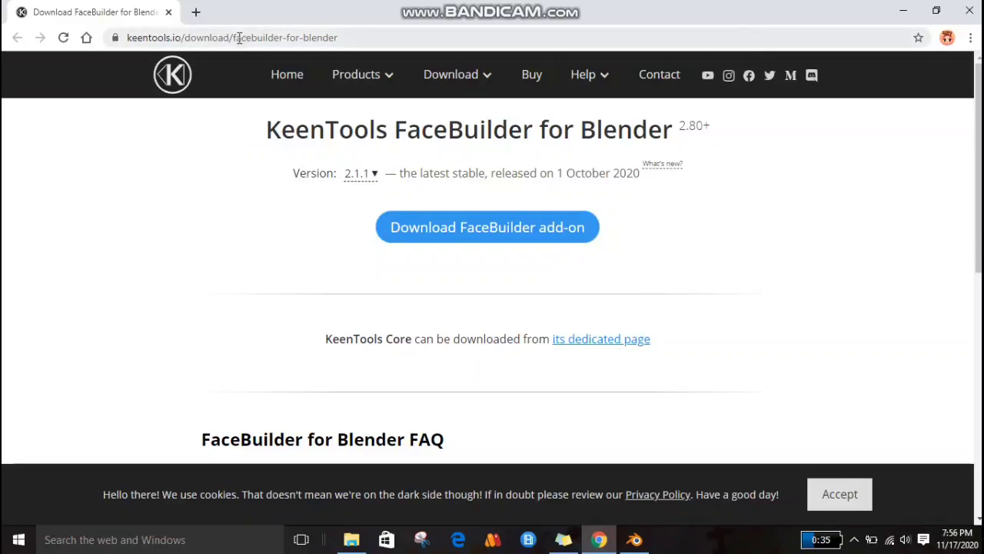
pyautogui.click(327, 42)
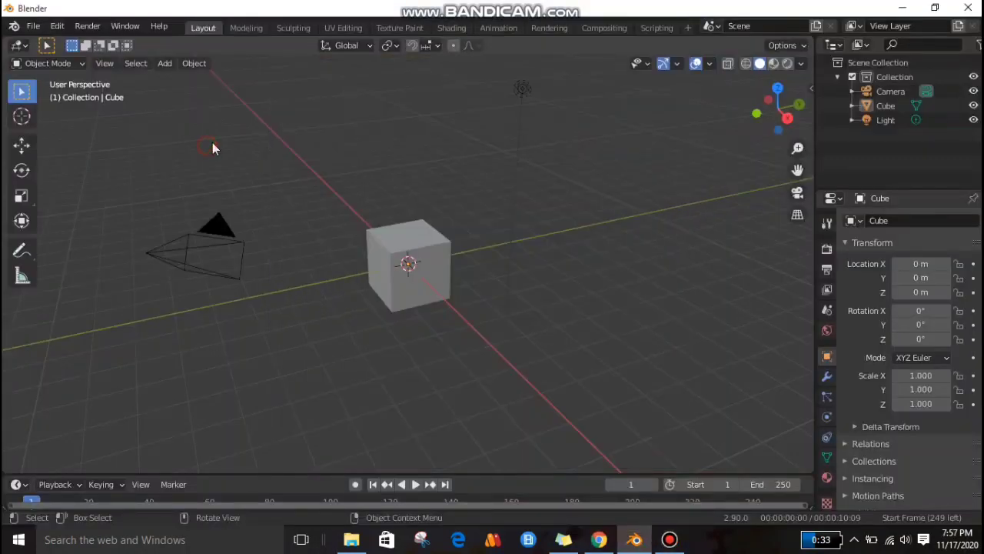
# Install the add-on file keentools_2.1.1_facebuilder_for_blender.zip from Local Disk (E:) through Blender's preferences.
pyautogui.click(57, 26)
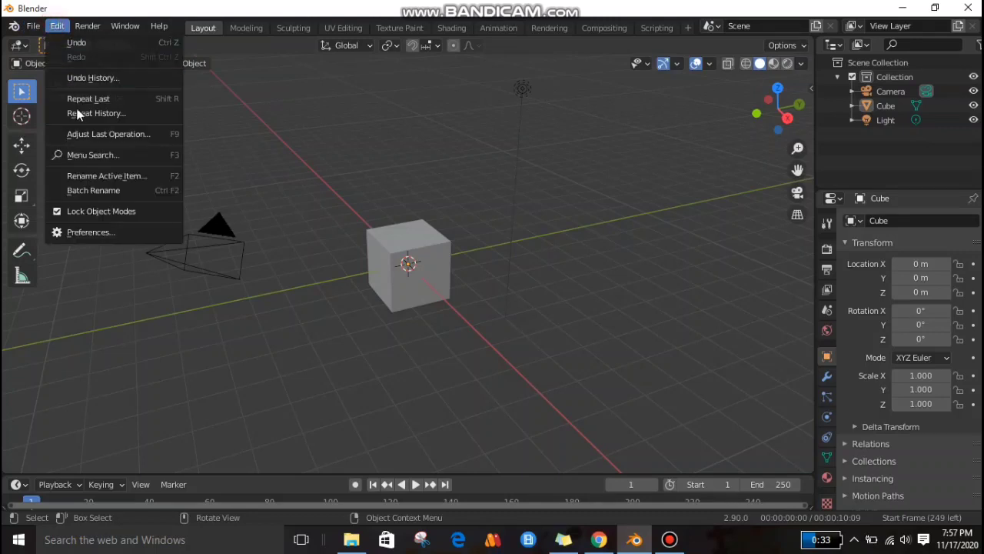
pyautogui.click(103, 232)
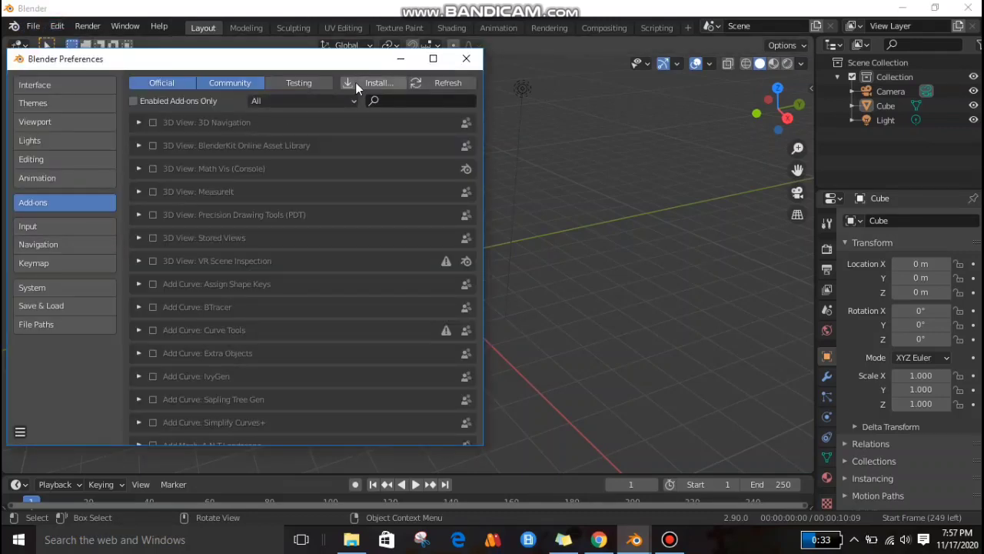
pyautogui.click(377, 82)
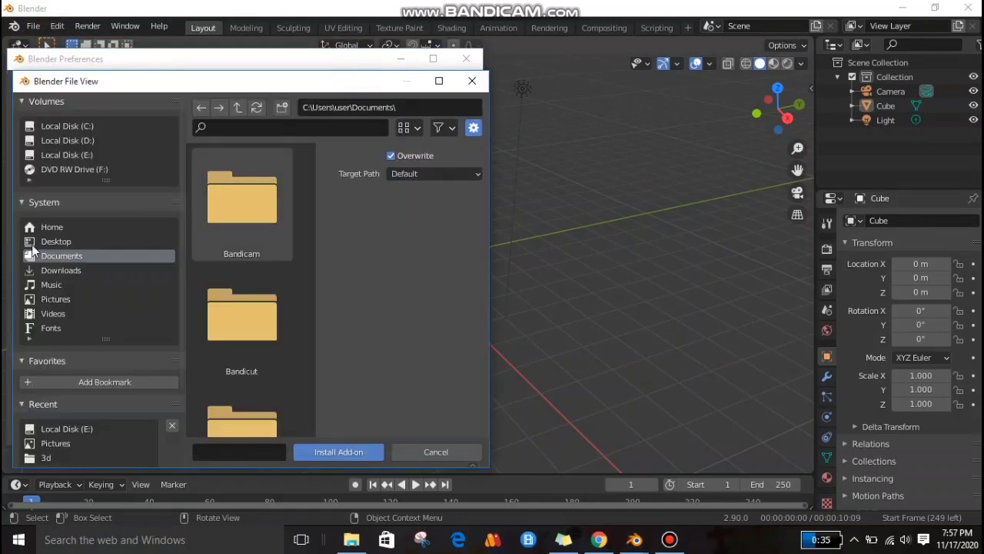
pyautogui.click(100, 155)
pyautogui.scroll(-3, 274, 280)
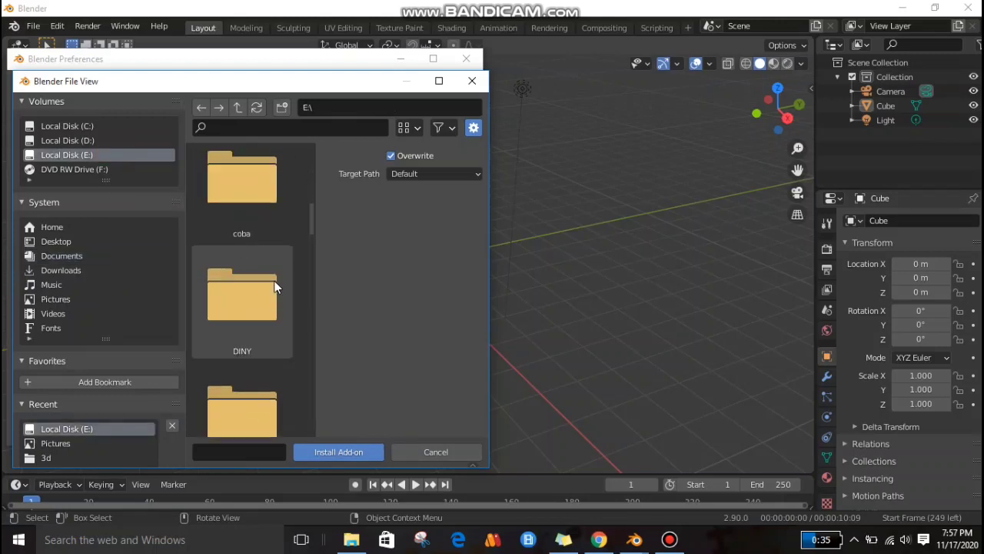
pyautogui.moveTo(313, 216); pyautogui.dragTo(309, 436)
pyautogui.click(232, 349)
pyautogui.click(330, 449)
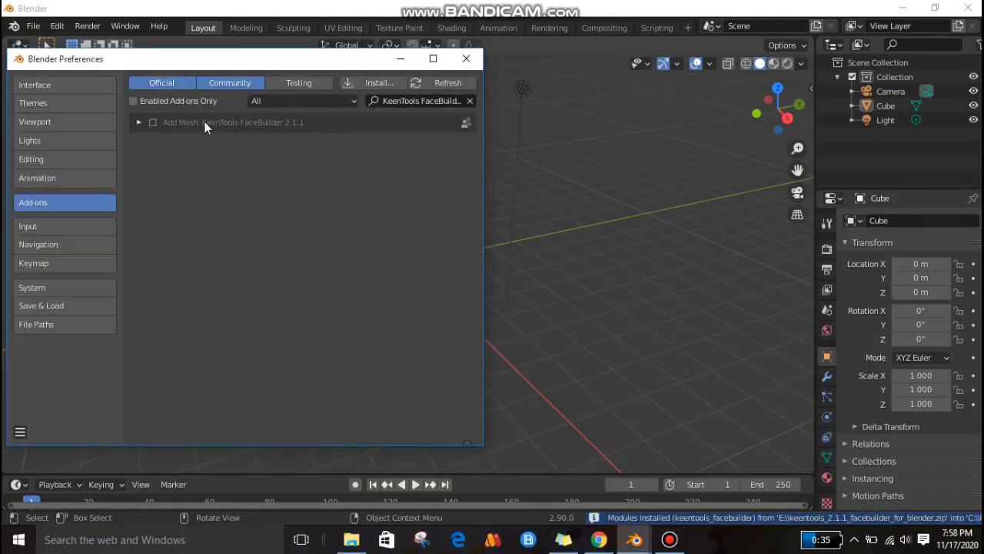
# Enable the KeenTools FaceBuilder 2.1.1 add-on, accept its End-user License Agreement and install its core library online.
pyautogui.click(152, 123)
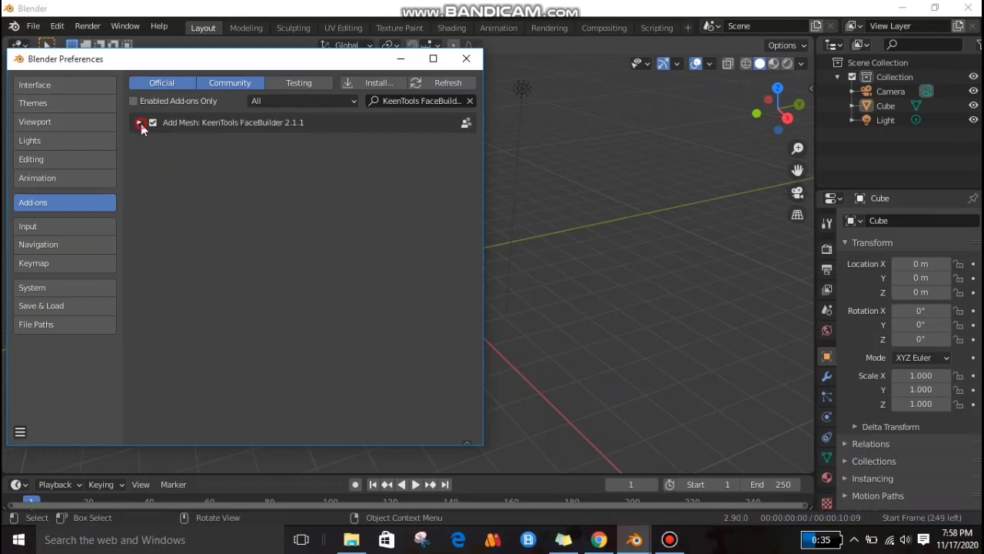
pyautogui.click(140, 123)
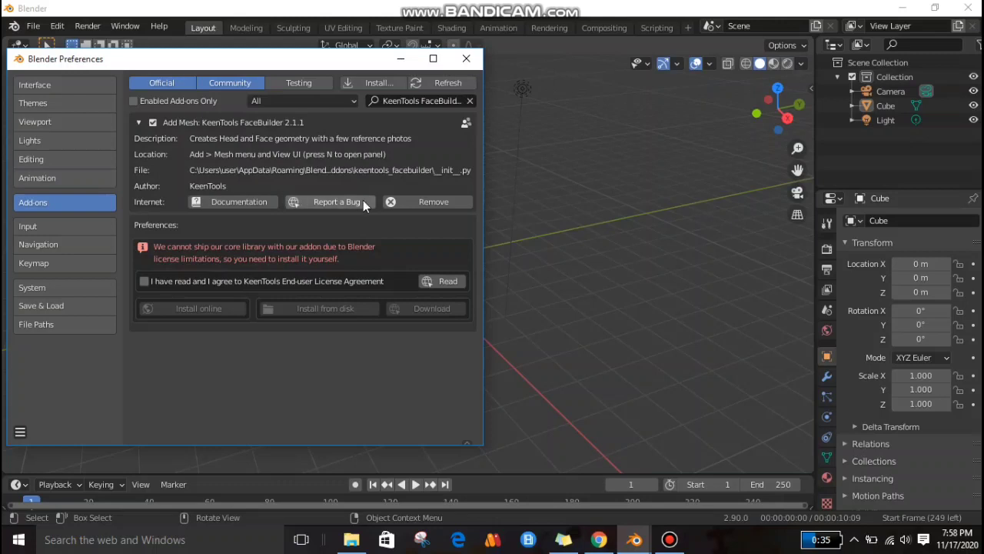
pyautogui.click(144, 282)
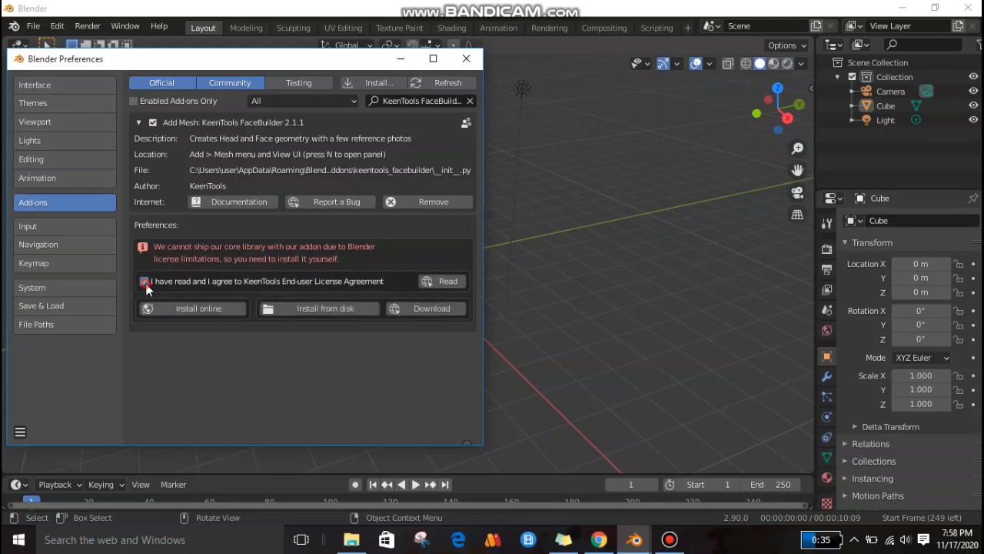
pyautogui.click(158, 308)
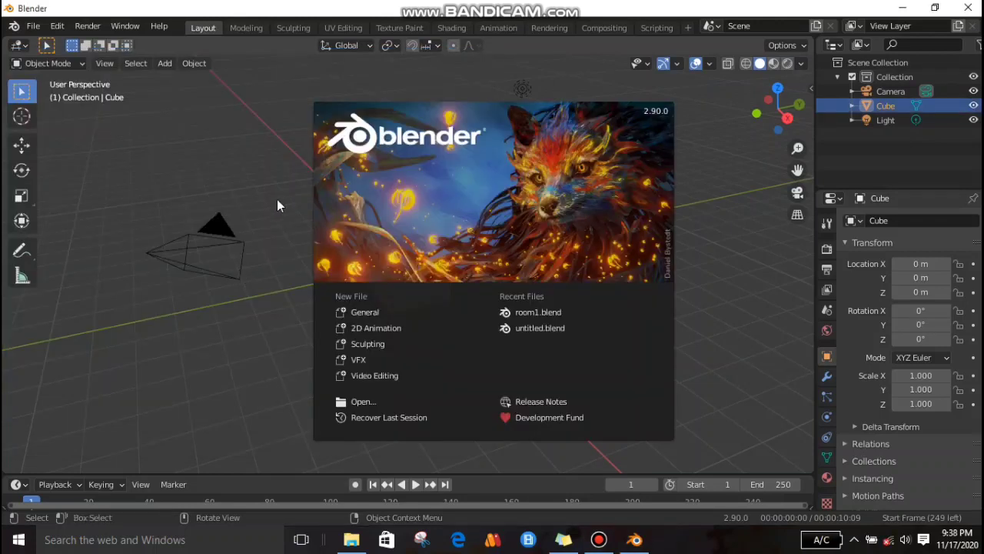
# Dismiss the splash screen and delete the default cube, camera and light from the scene.
pyautogui.click(277, 199)
pyautogui.click(665, 414)
pyautogui.moveTo(665, 414); pyautogui.dragTo(192, 83)
pyautogui.press('Delete')
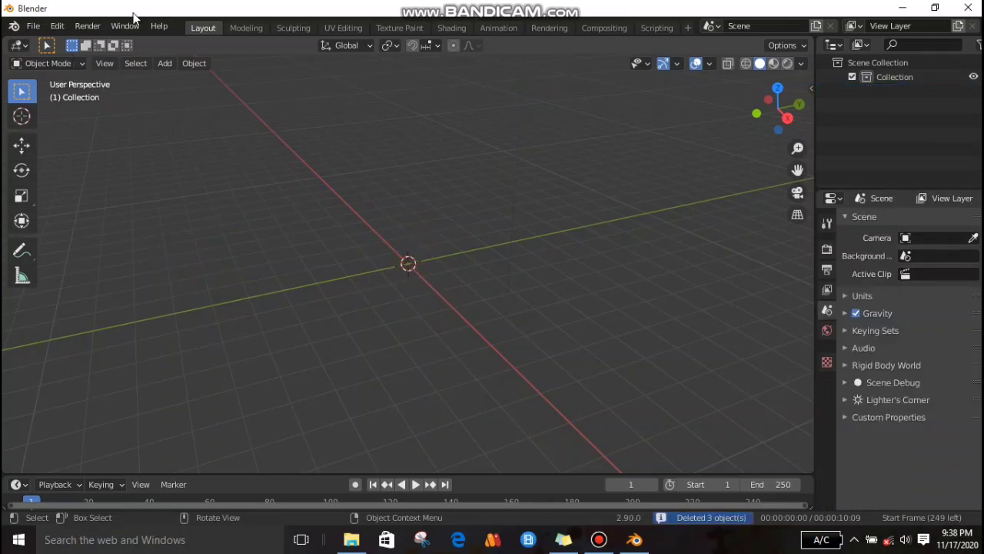
# Create a new head with FaceBuilder in the empty scene.
pyautogui.click(810, 88)
pyautogui.click(806, 197)
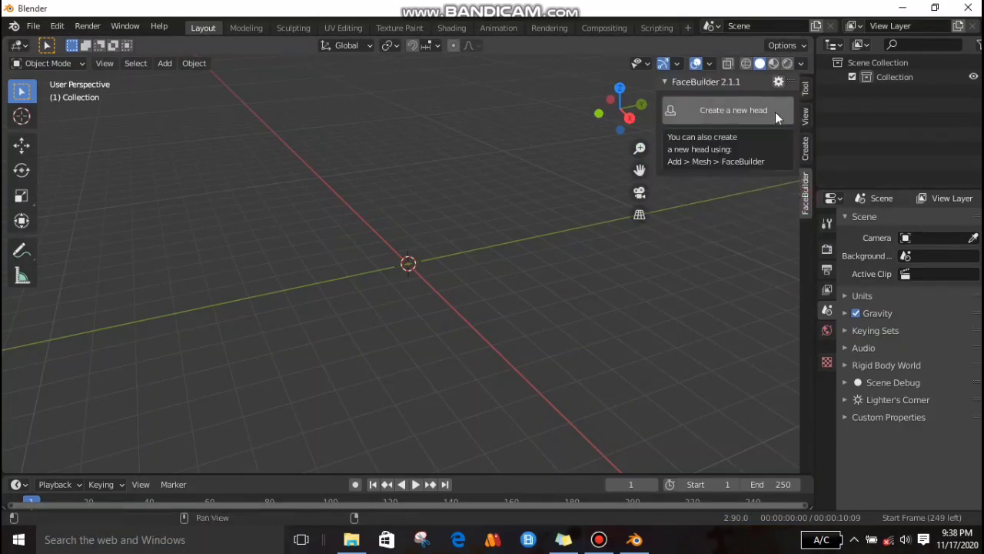
pyautogui.click(726, 111)
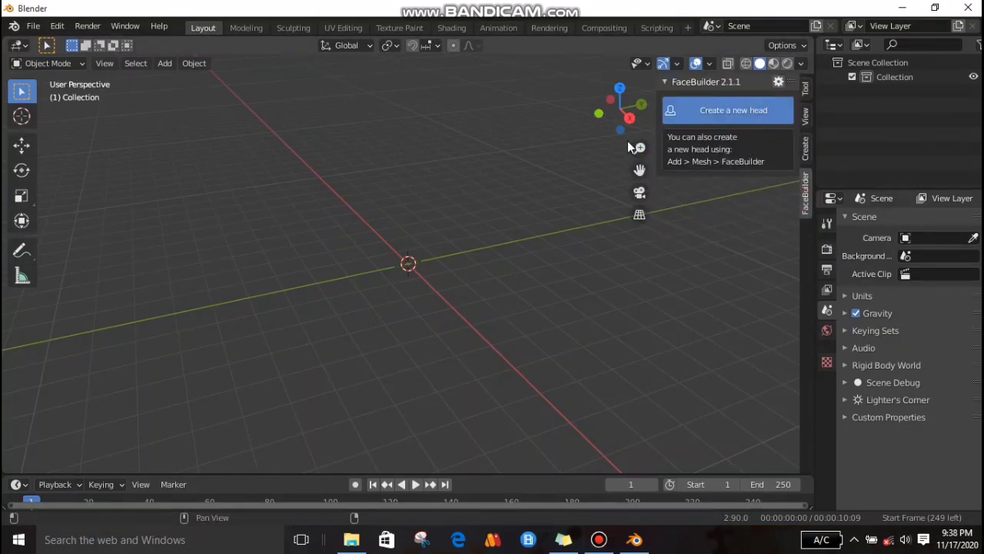
pyautogui.moveTo(454, 329); pyautogui.dragTo(467, 277, button='middle')
pyautogui.scroll(3, 468, 277)
pyautogui.scroll(2, 469, 281)
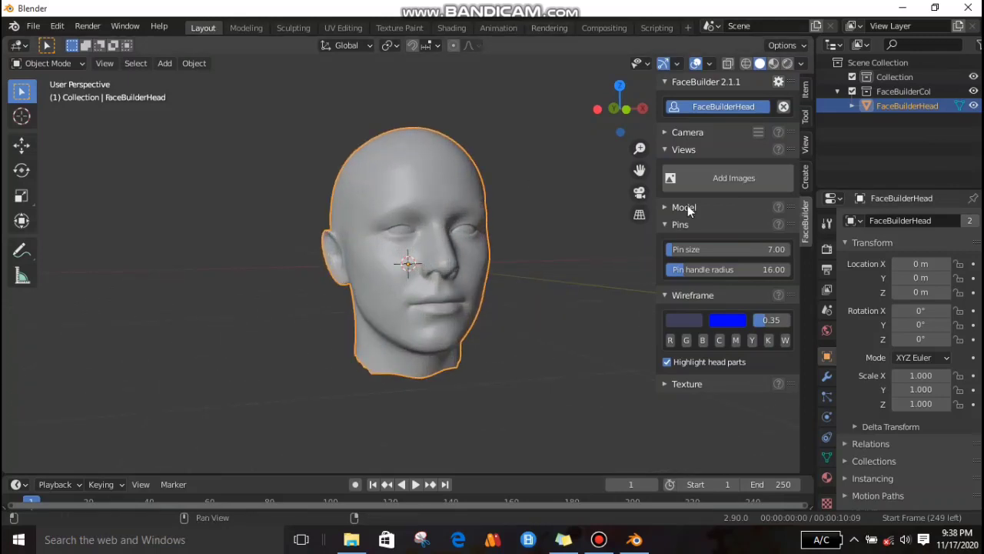
# Add the portrait photo of the woman from the Documents folder as a FaceBuilder view and switch to Pin mode on it.
pyautogui.click(682, 177)
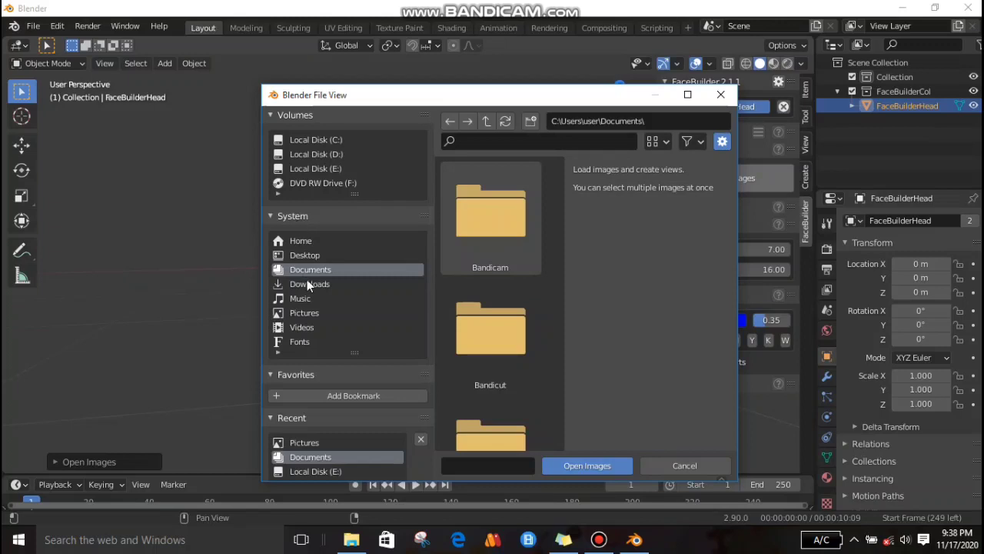
pyautogui.scroll(-5, 527, 288)
pyautogui.scroll(-4, 538, 413)
pyautogui.click(491, 283)
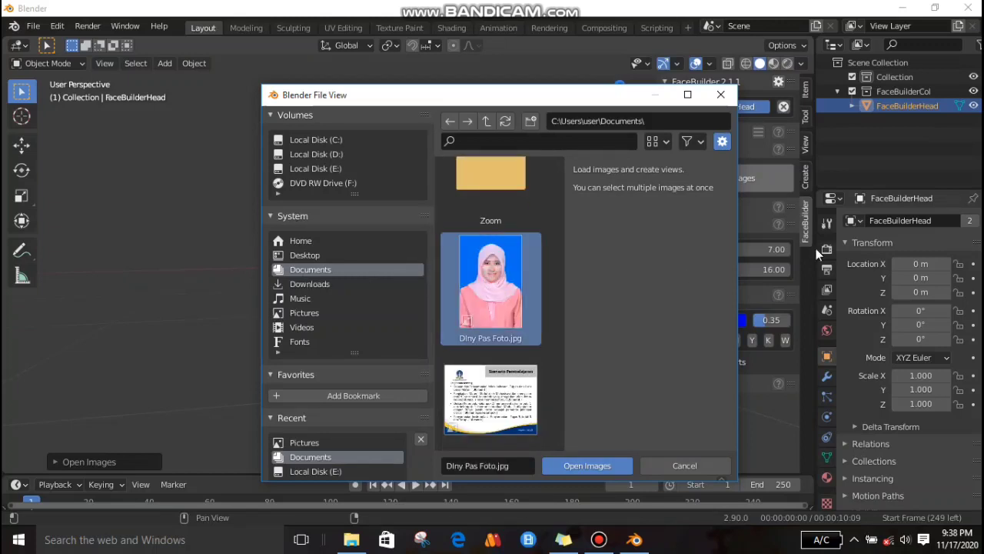
pyautogui.click(590, 469)
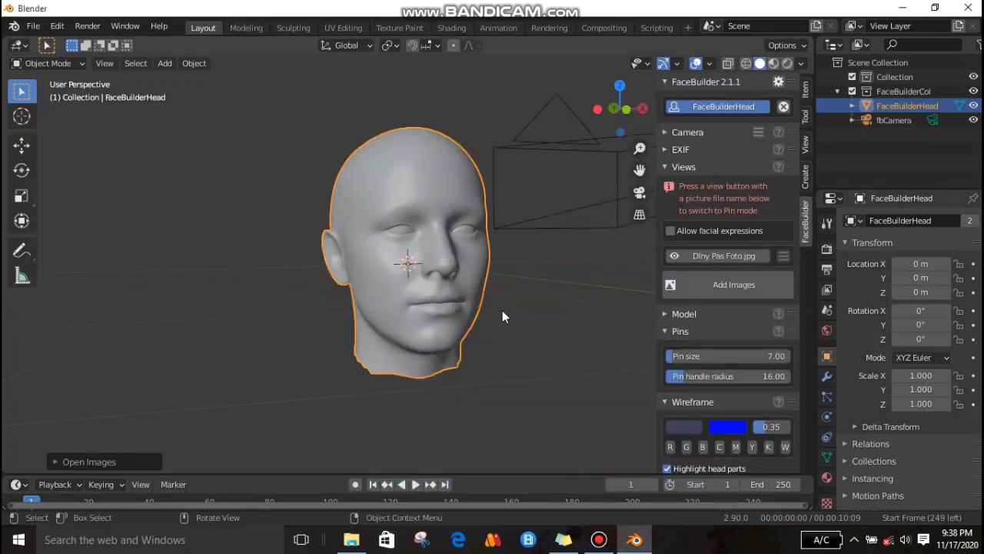
pyautogui.click(698, 257)
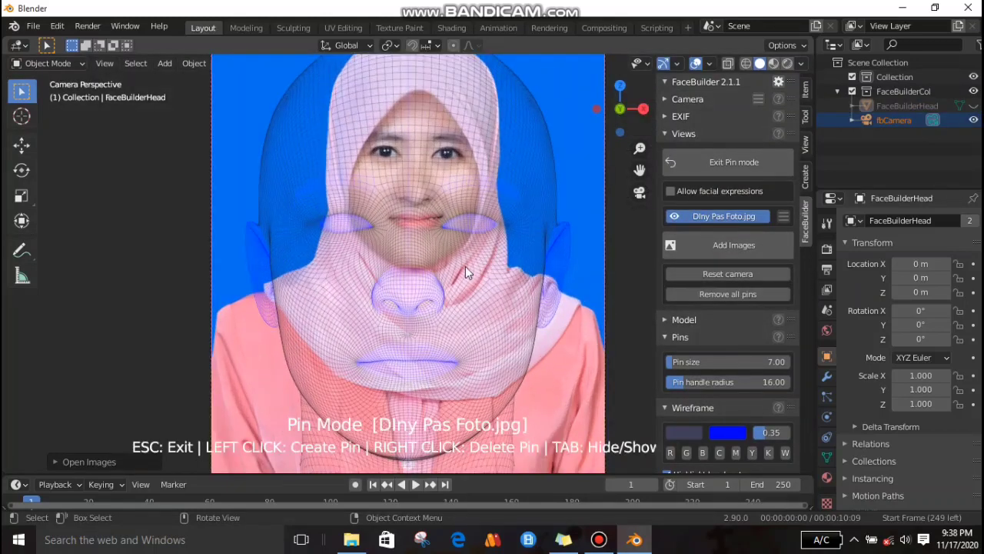
# Pin the base of the head mesh's nose to the base of the nose in the photo.
pyautogui.moveTo(409, 306); pyautogui.dragTo(417, 199)
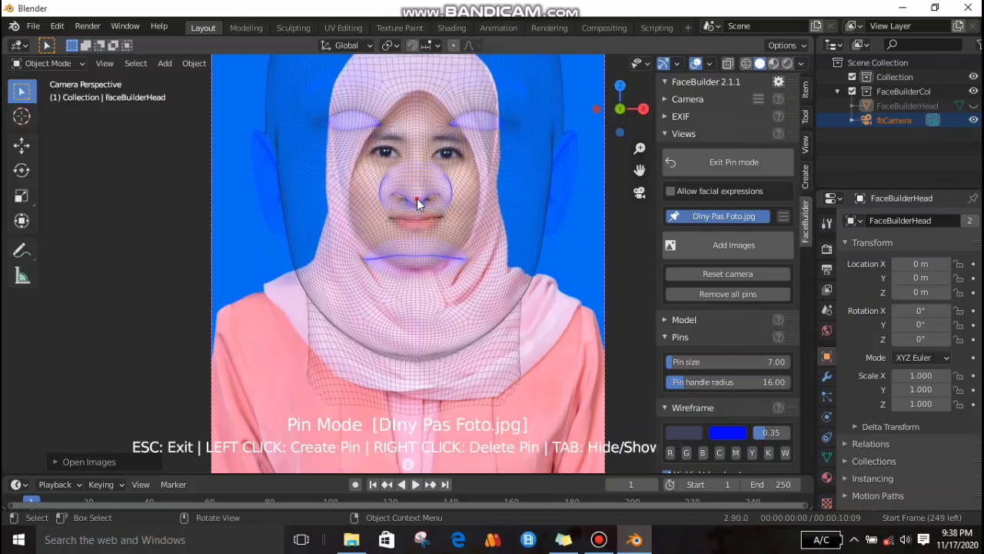
pyautogui.scroll(-4, 417, 198)
pyautogui.scroll(5, 419, 200)
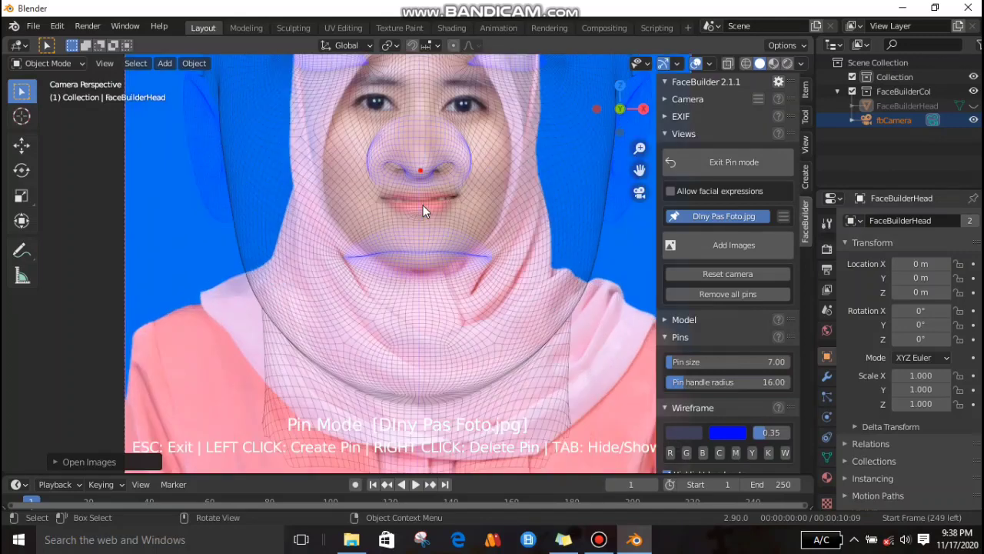
pyautogui.scroll(3, 423, 193)
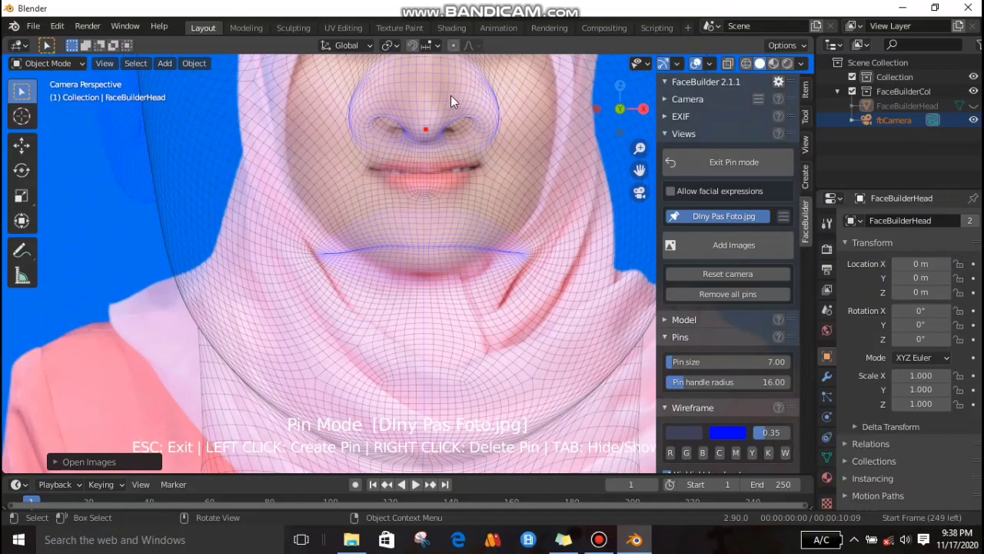
pyautogui.scroll(-5, 449, 148)
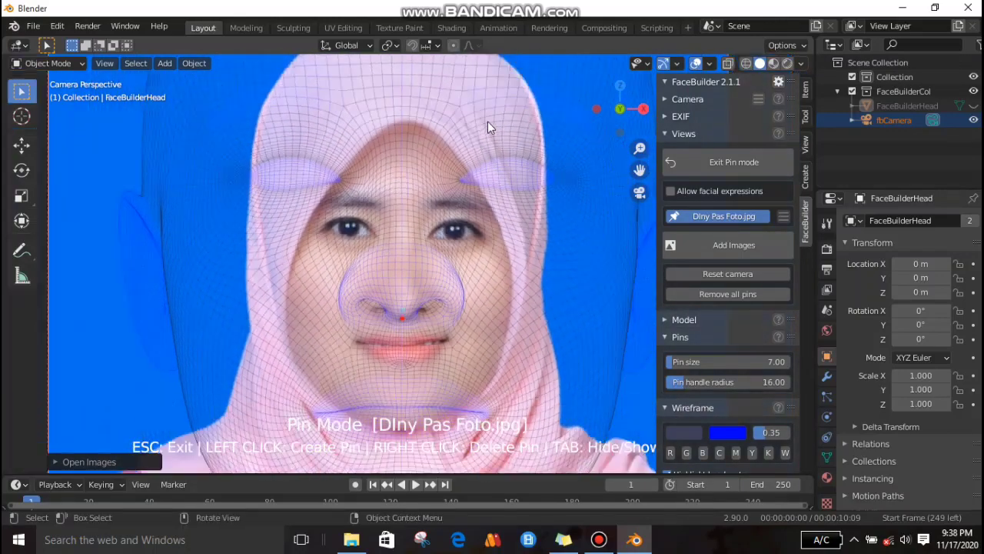
pyautogui.scroll(-4, 488, 122)
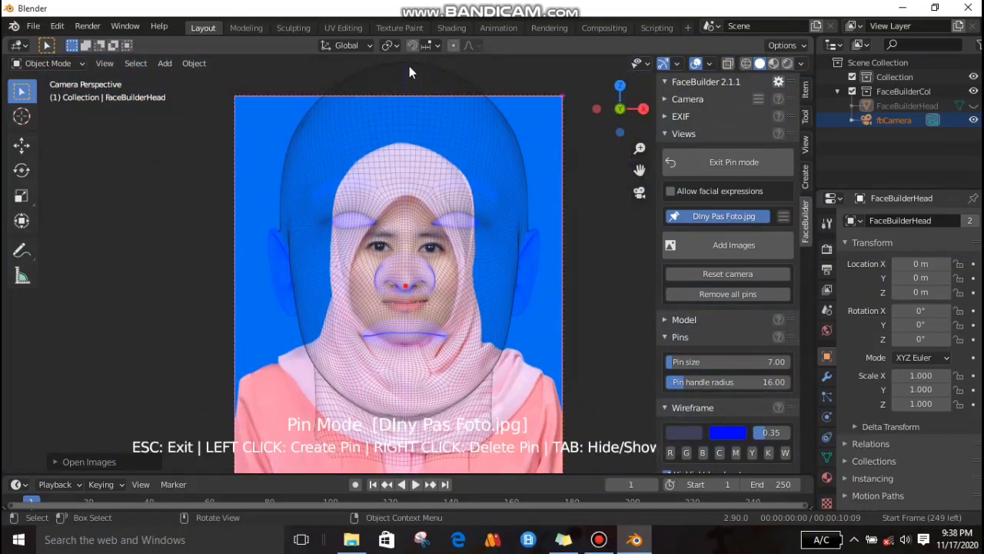
pyautogui.click(403, 65)
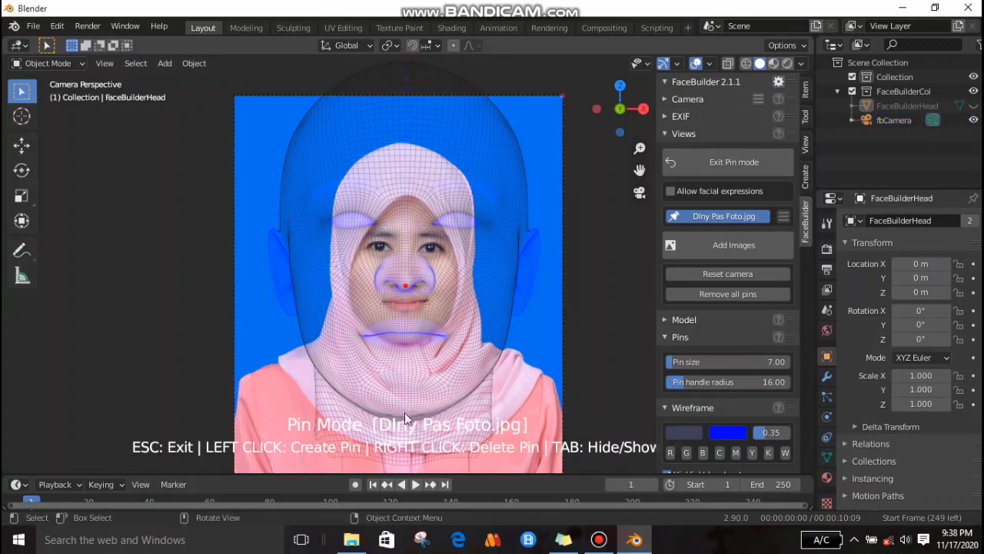
# Pin the mesh's chin to the chin in the photo and its crown near the top of the headscarf.
pyautogui.moveTo(403, 417); pyautogui.dragTo(404, 340)
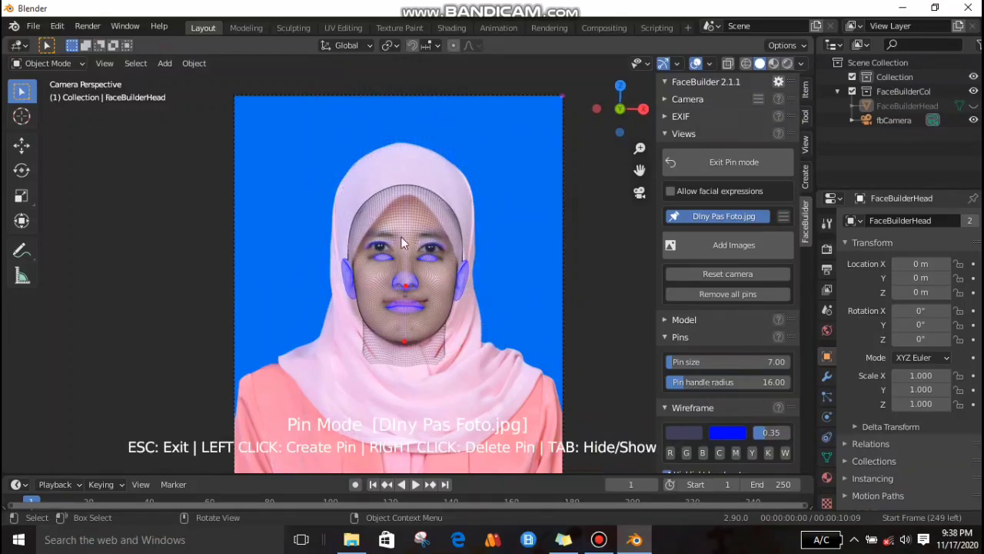
pyautogui.moveTo(409, 185); pyautogui.dragTo(408, 153)
pyautogui.scroll(1, 424, 189)
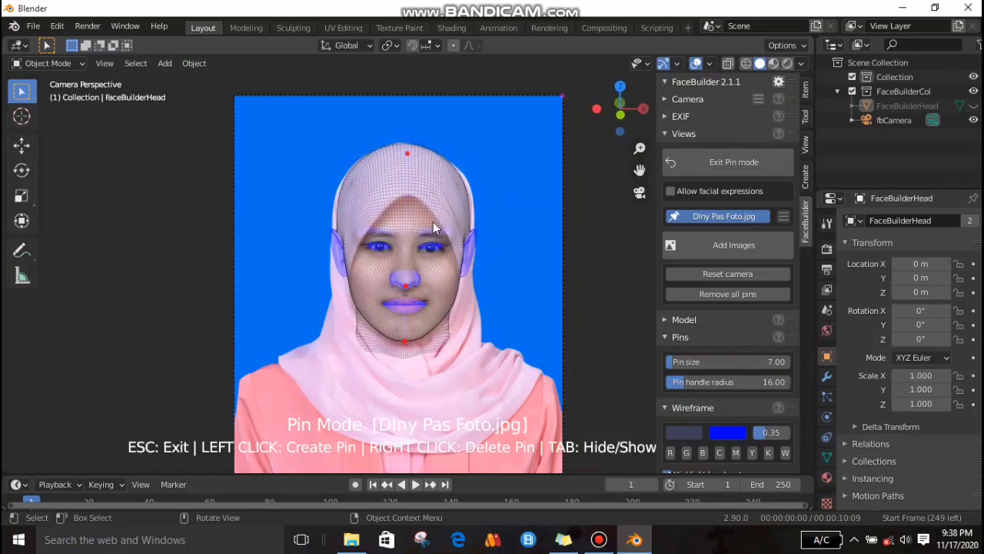
pyautogui.scroll(2, 429, 283)
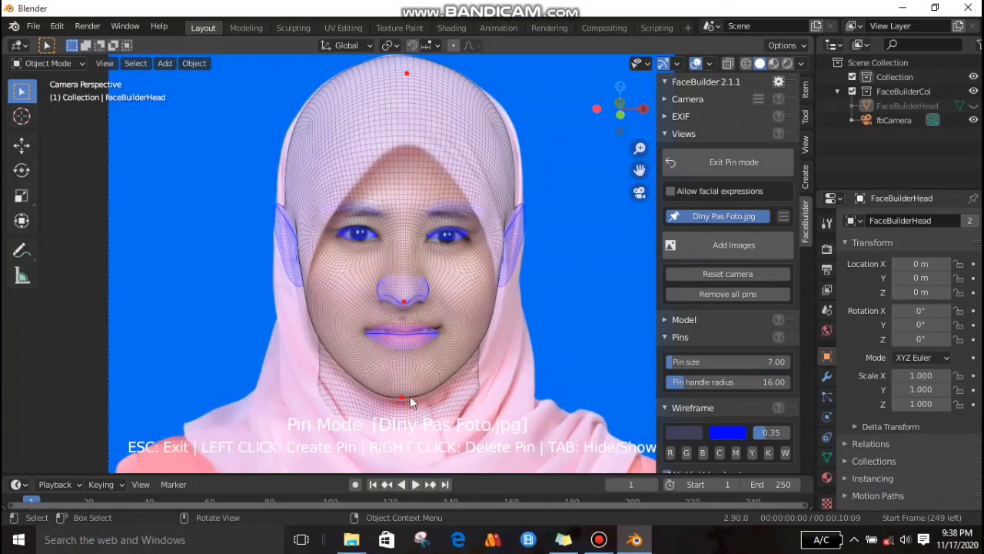
pyautogui.scroll(2, 406, 368)
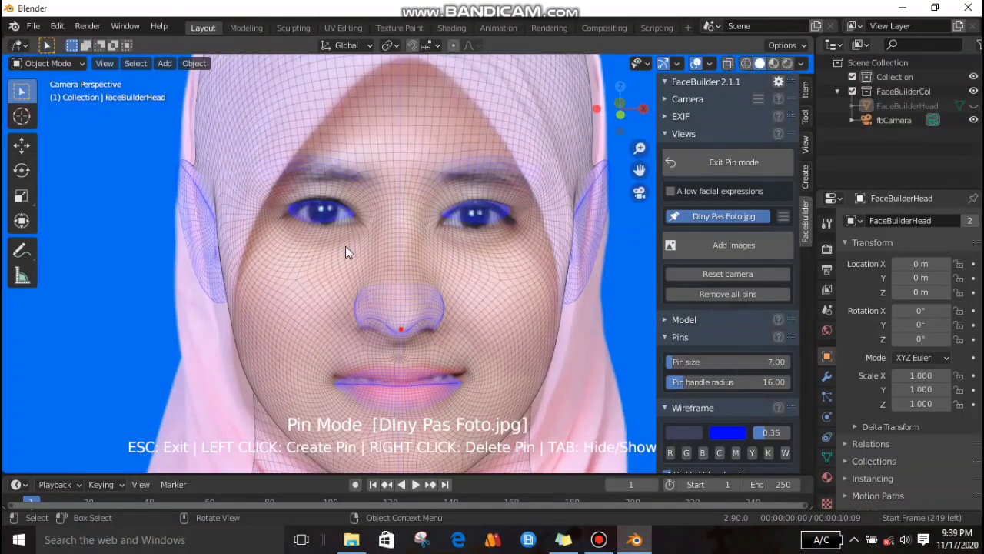
# Pin the mesh's right eye to the woman's right eye in the photo, fitting both corners, the upper lid and the eye's interior.
pyautogui.moveTo(356, 216); pyautogui.dragTo(357, 220)
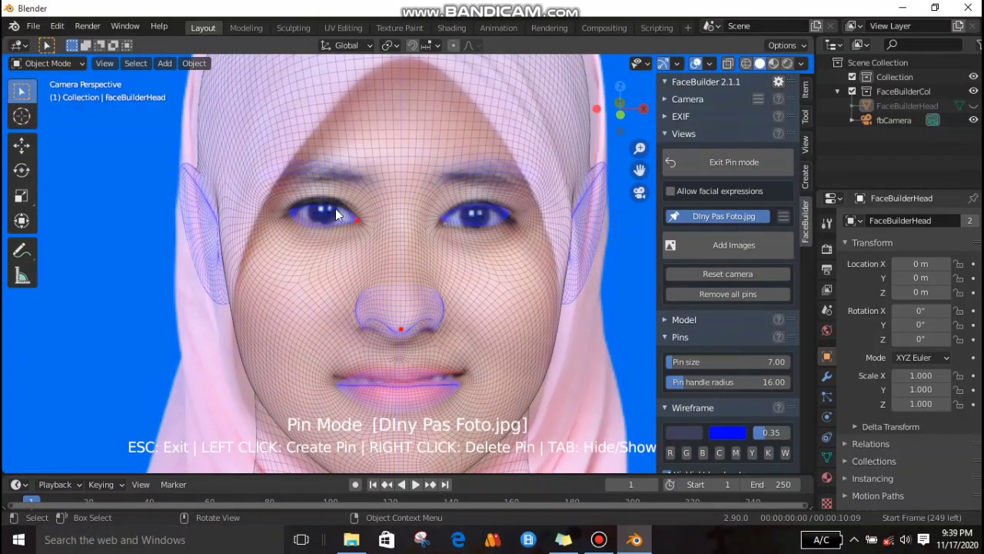
pyautogui.scroll(4, 335, 209)
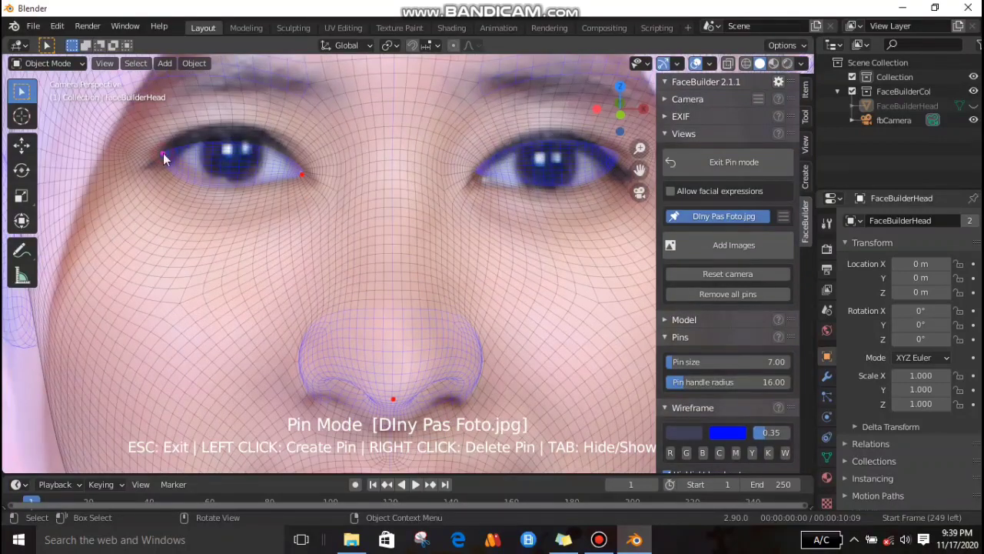
pyautogui.moveTo(163, 154); pyautogui.dragTo(159, 164)
pyautogui.moveTo(230, 149); pyautogui.dragTo(237, 123)
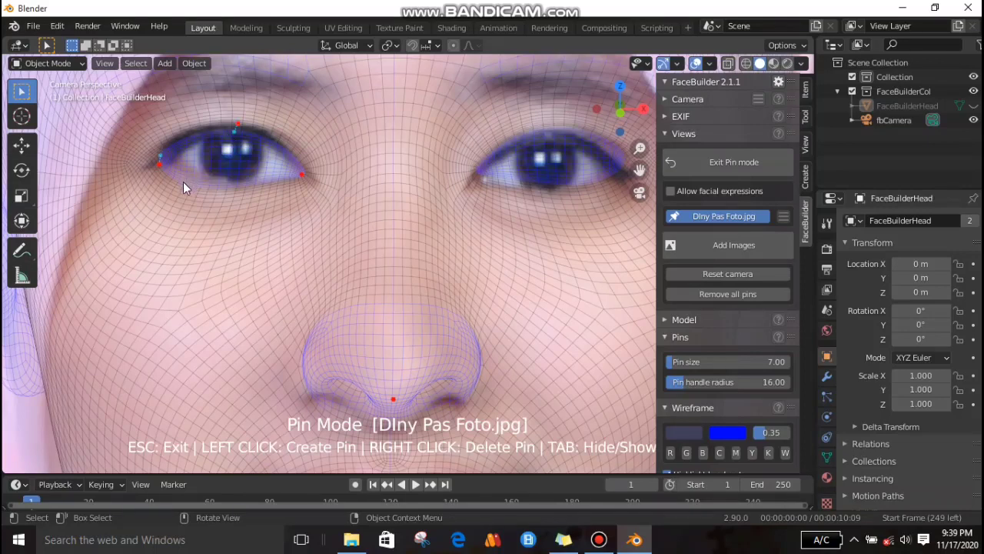
pyautogui.moveTo(183, 182); pyautogui.dragTo(215, 159)
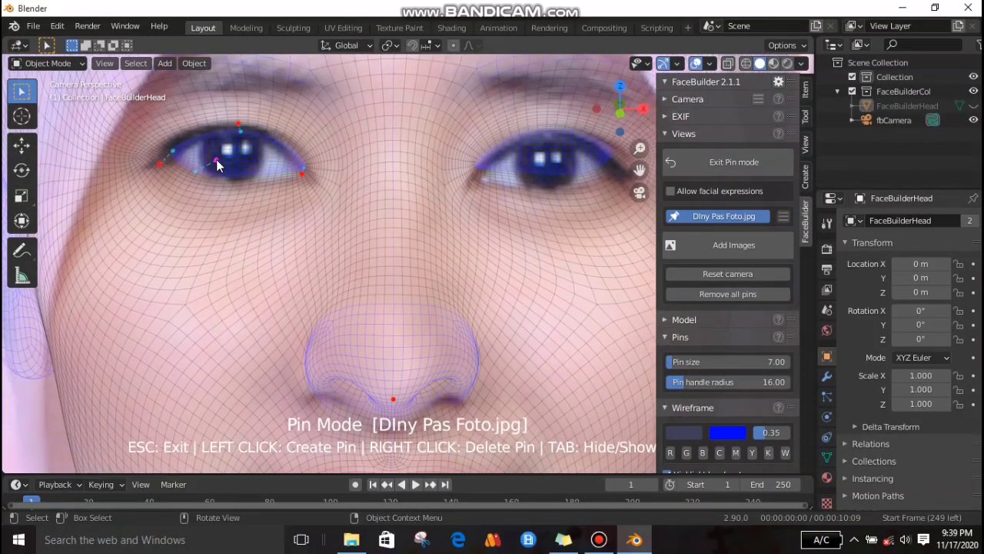
pyautogui.moveTo(298, 154); pyautogui.dragTo(269, 145)
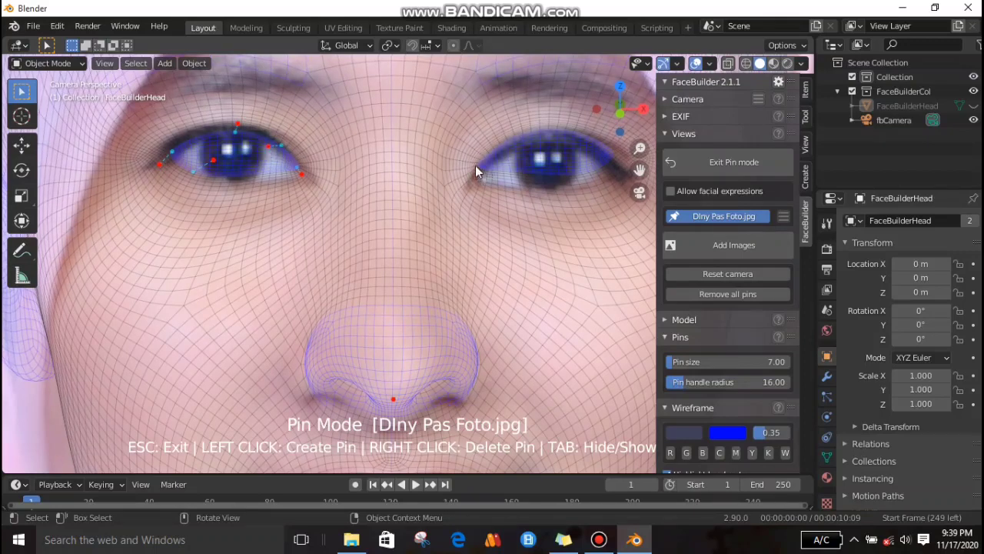
# Pin both corners of the woman's left eye and the middle of each eyebrow to the photo.
pyautogui.moveTo(482, 169); pyautogui.dragTo(474, 187)
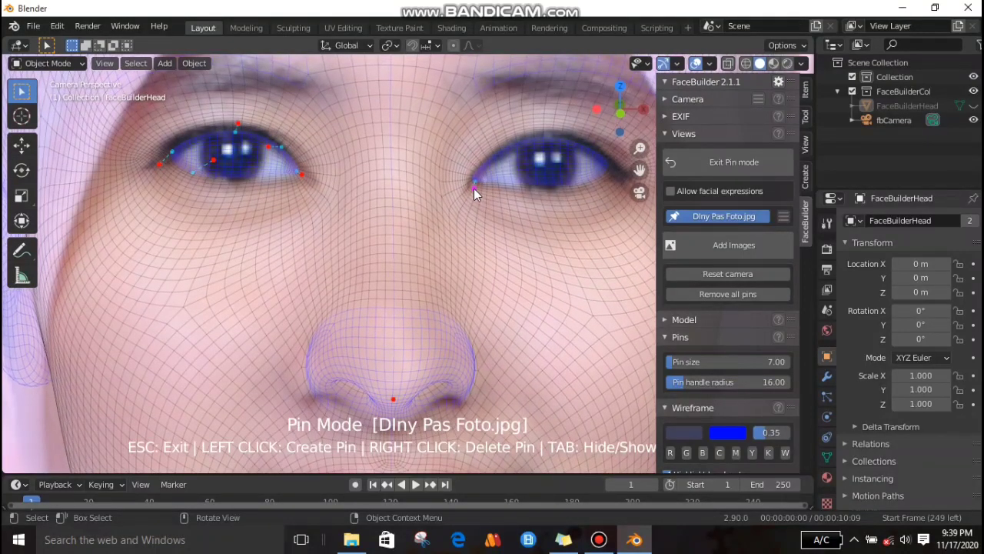
pyautogui.click(613, 169)
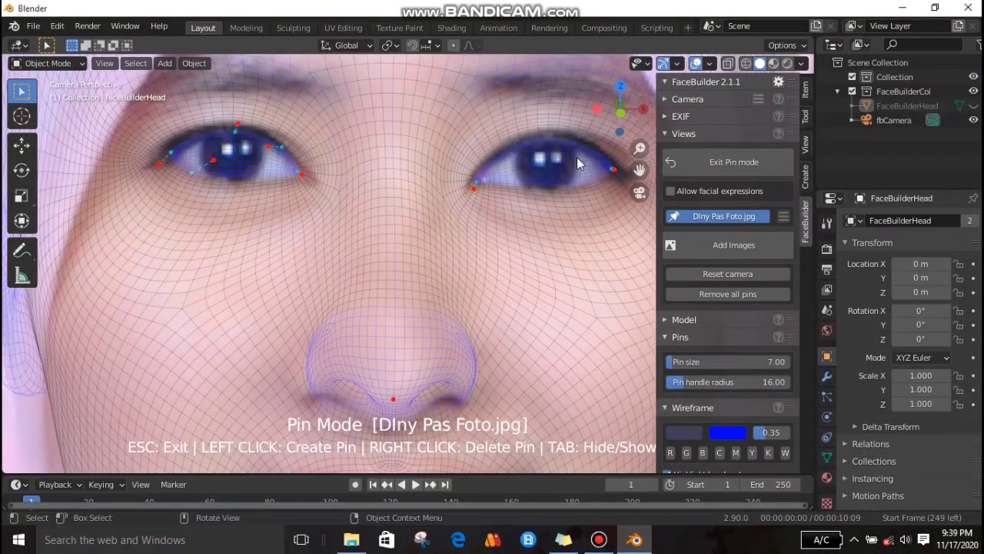
pyautogui.scroll(-2, 578, 161)
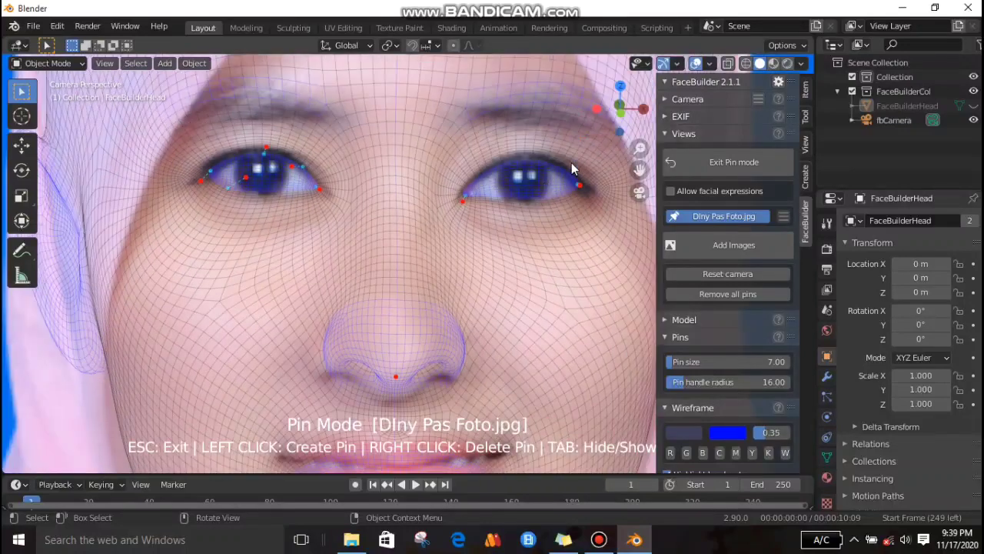
pyautogui.click(541, 114)
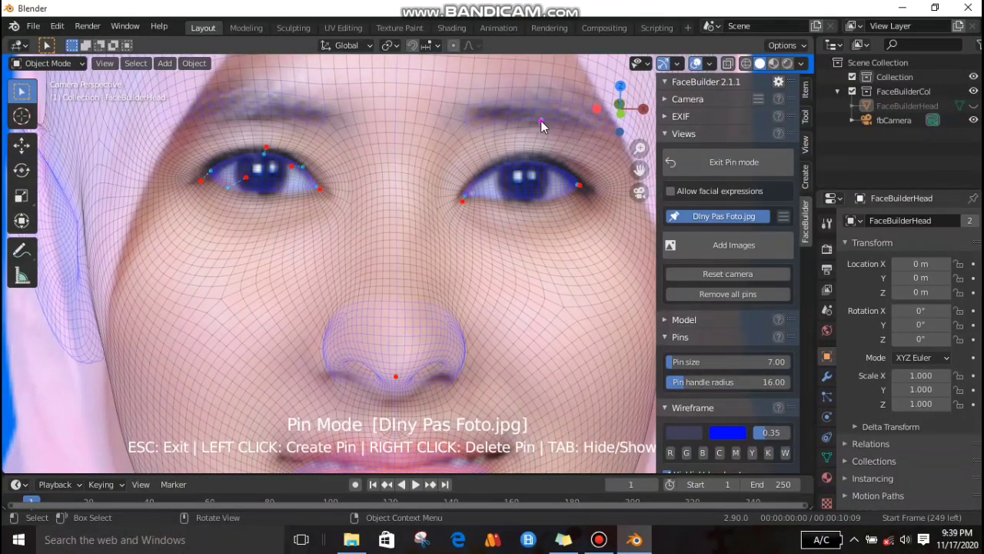
pyautogui.click(252, 115)
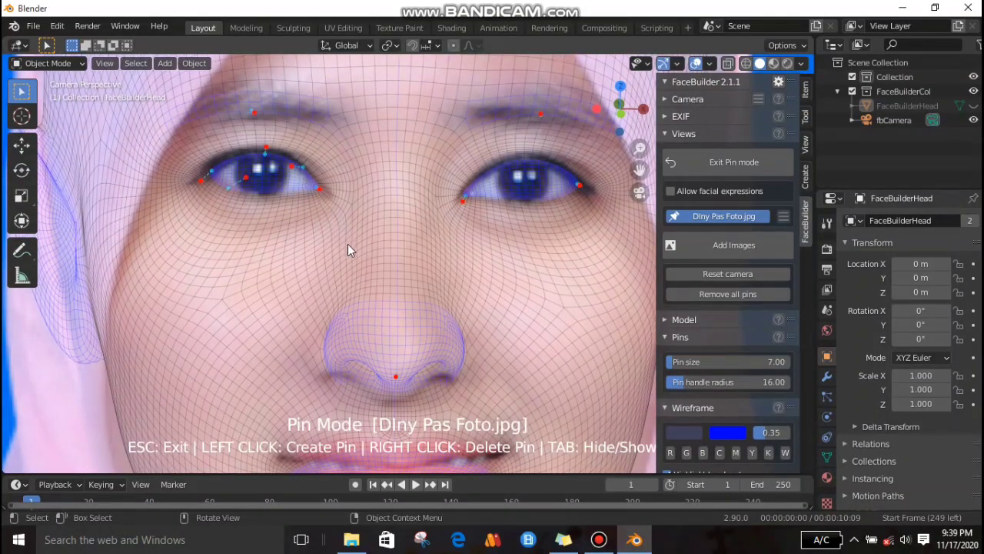
# Adjust the pin at the base of the nose and pin the mesh's right nostril wing to the photo.
pyautogui.scroll(2, 454, 322)
pyautogui.moveTo(398, 323); pyautogui.dragTo(387, 377)
pyautogui.click(387, 375)
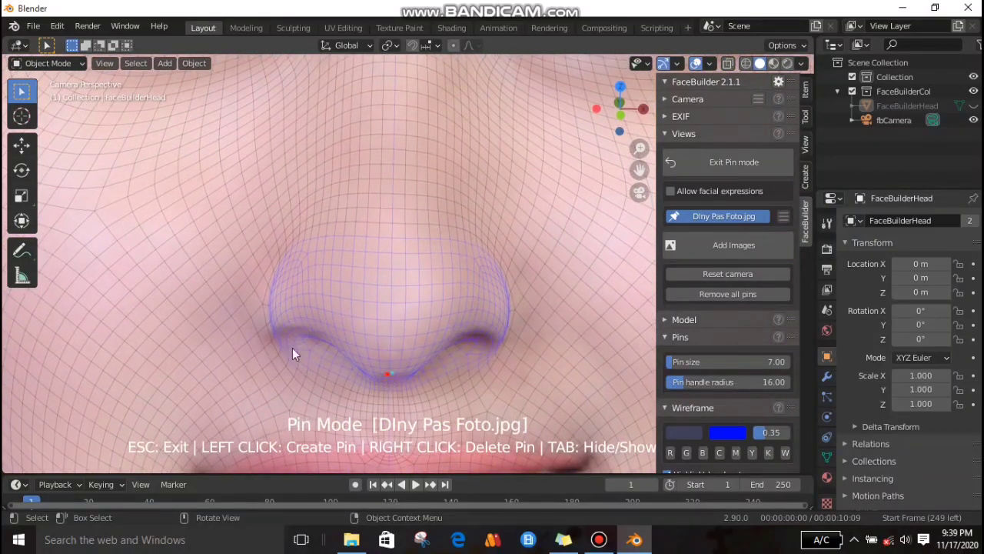
pyautogui.moveTo(267, 325)
pyautogui.mouseDown()
pyautogui.moveTo(245, 328)
pyautogui.moveTo(280, 330)
pyautogui.moveTo(272, 321)
pyautogui.mouseUp()
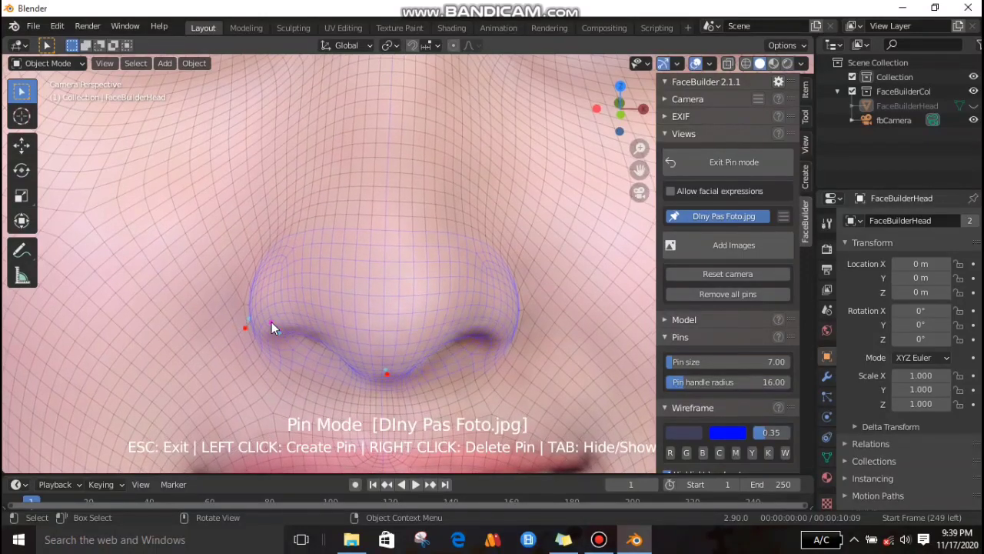
# Leave Pin mode and examine the shaped head in the 3D scene.
pyautogui.press('Home')
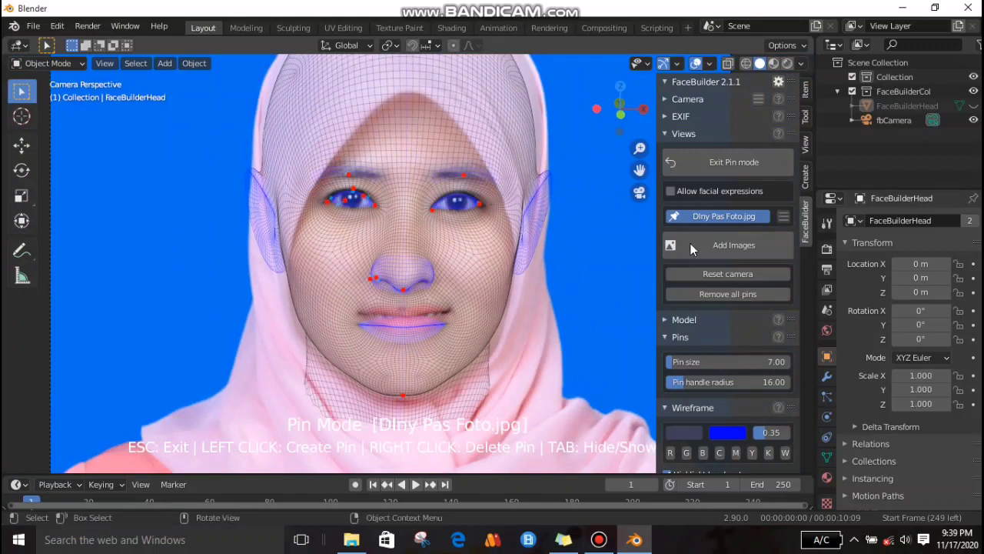
pyautogui.click(718, 217)
pyautogui.moveTo(579, 285); pyautogui.dragTo(676, 266, button='middle')
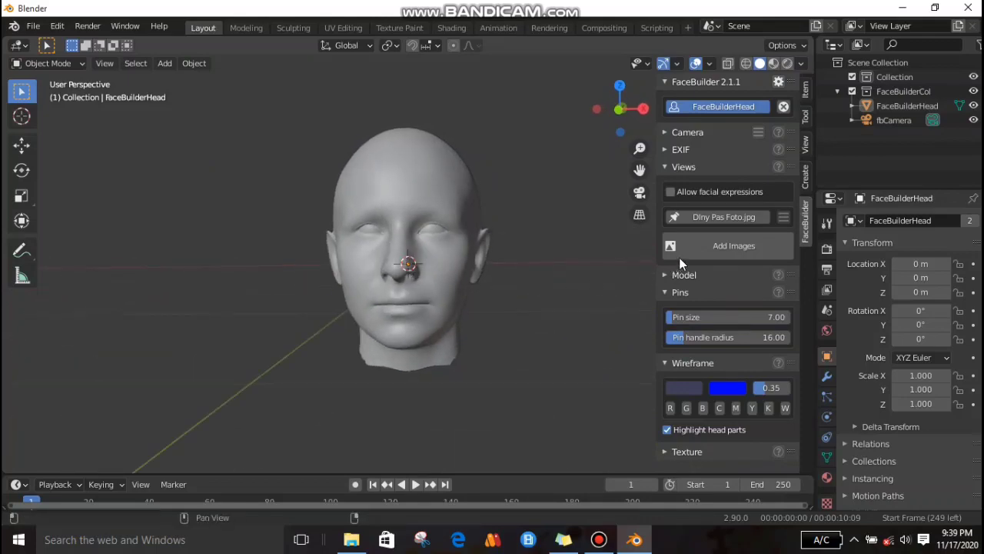
# Return to Pin mode on the portrait photo and pin both upper sides of the head to the headscarf's outer edges.
pyautogui.click(726, 216)
pyautogui.scroll(2, 471, 267)
pyautogui.scroll(-5, 436, 286)
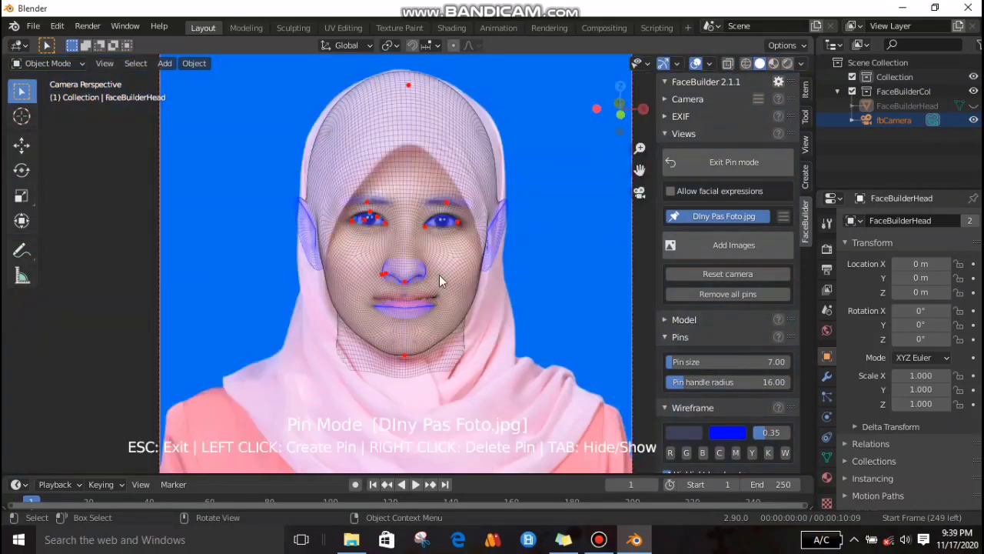
pyautogui.moveTo(314, 149)
pyautogui.mouseDown()
pyautogui.moveTo(308, 158)
pyautogui.moveTo(305, 146)
pyautogui.mouseUp()
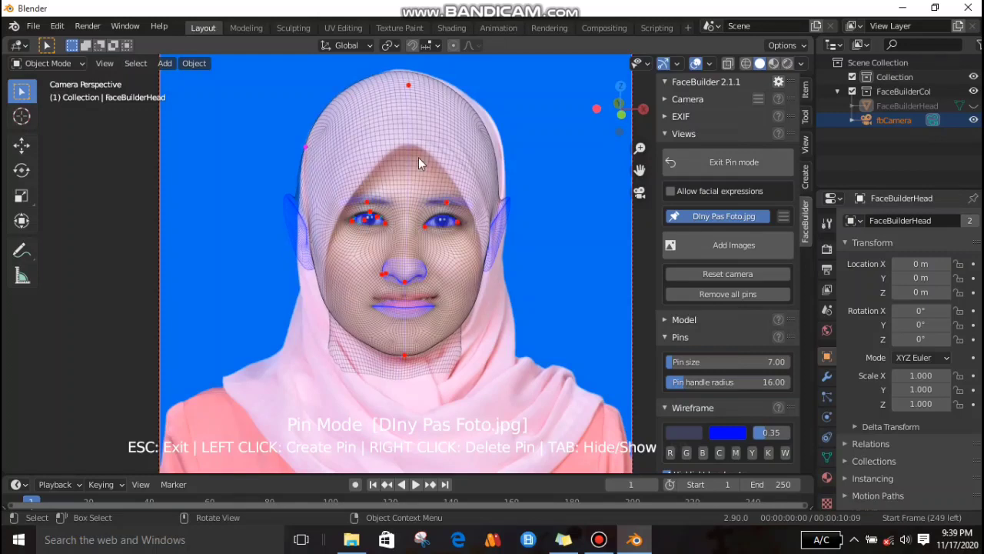
pyautogui.click(491, 146)
pyautogui.moveTo(492, 146); pyautogui.dragTo(499, 140)
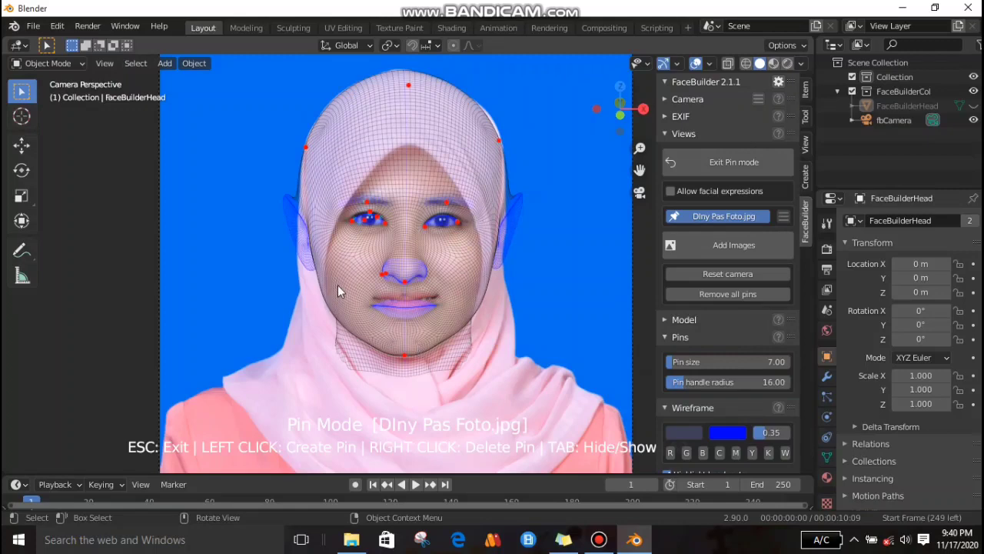
# Pin both corners of the mesh's mouth to the mouth corners in the photo.
pyautogui.scroll(5, 342, 286)
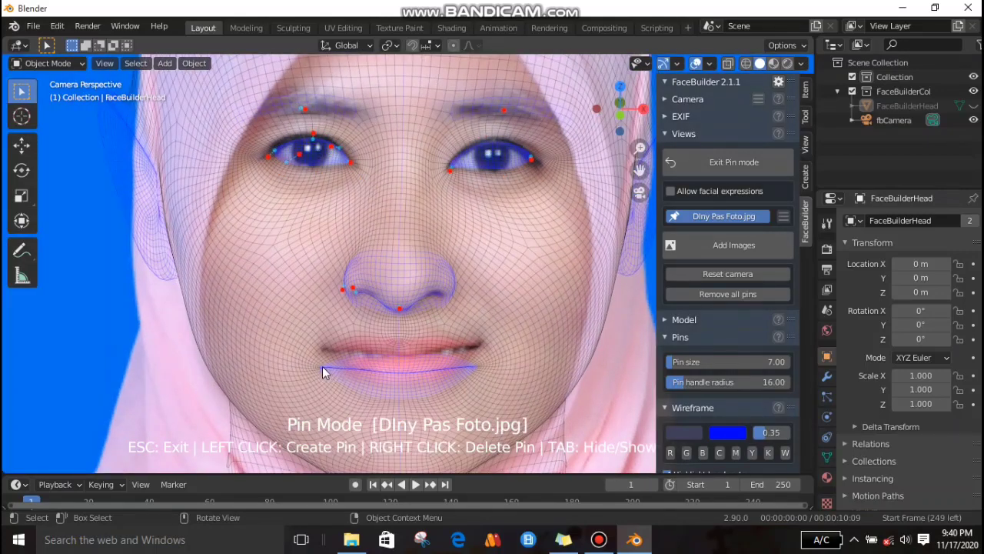
pyautogui.click(321, 368)
pyautogui.moveTo(322, 367); pyautogui.dragTo(326, 352)
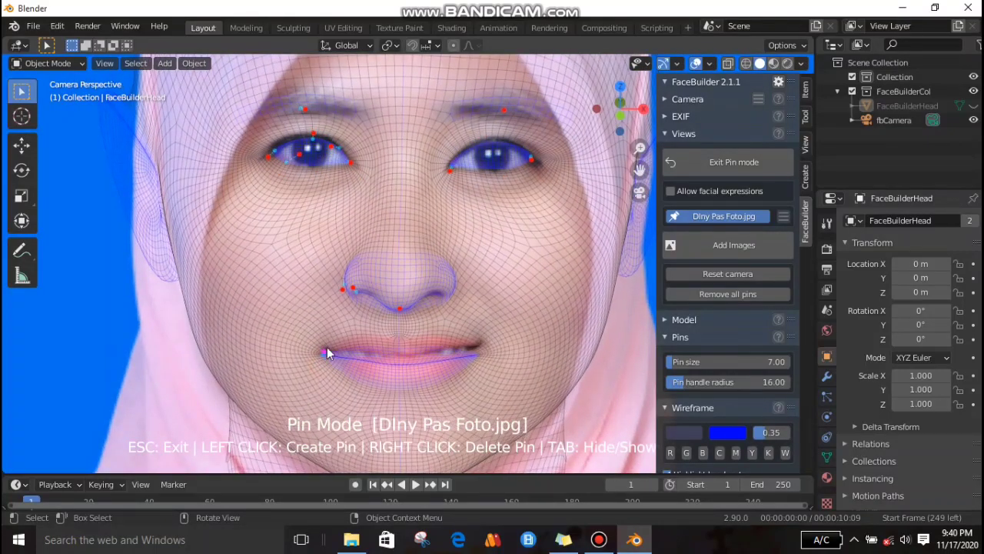
pyautogui.moveTo(476, 352); pyautogui.dragTo(481, 346)
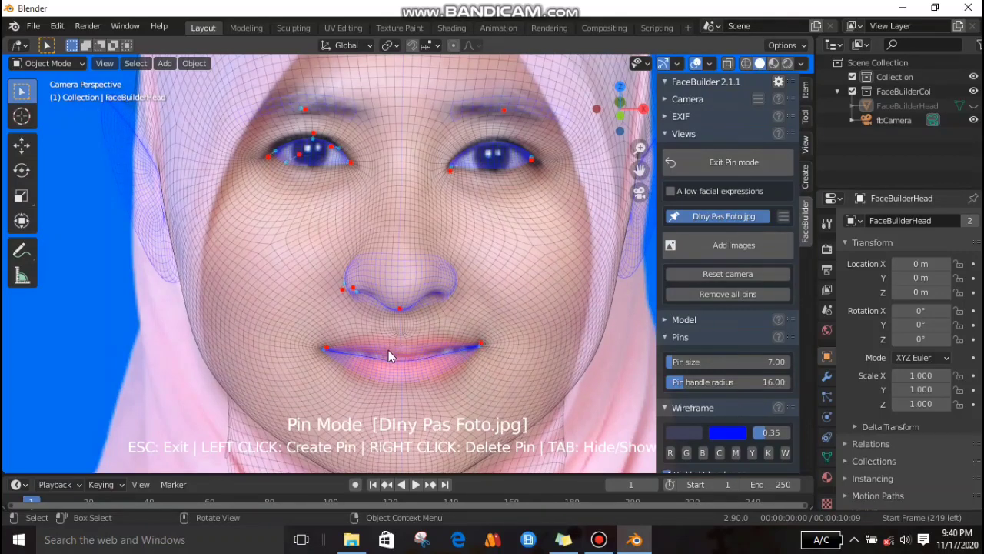
# Pin the upper lip, the lower lip's centre and the lip line near the woman's right mouth corner to the photo.
pyautogui.scroll(4, 388, 350)
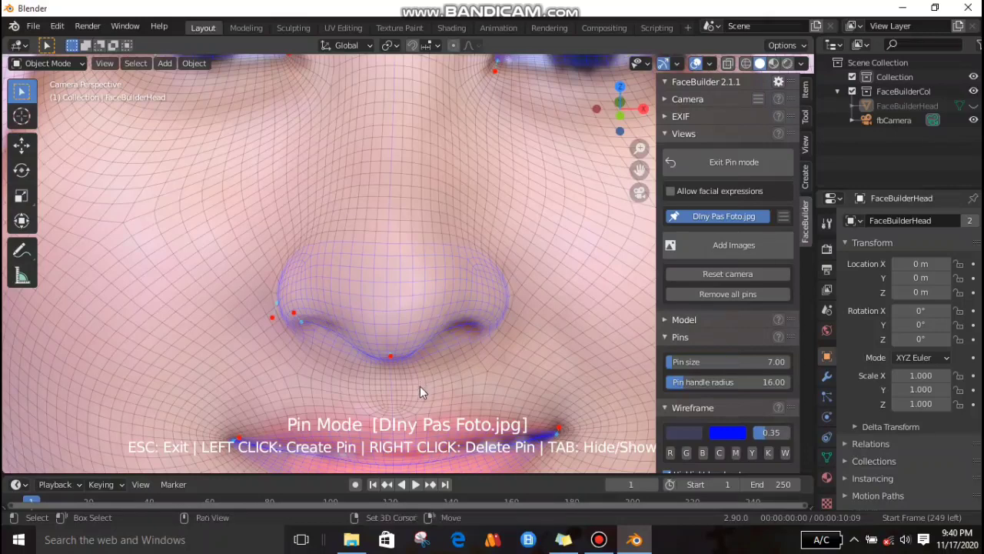
pyautogui.keyDown('shift'); pyautogui.moveTo(420, 386); pyautogui.dragTo(417, 259, button='middle'); pyautogui.keyUp('shift')
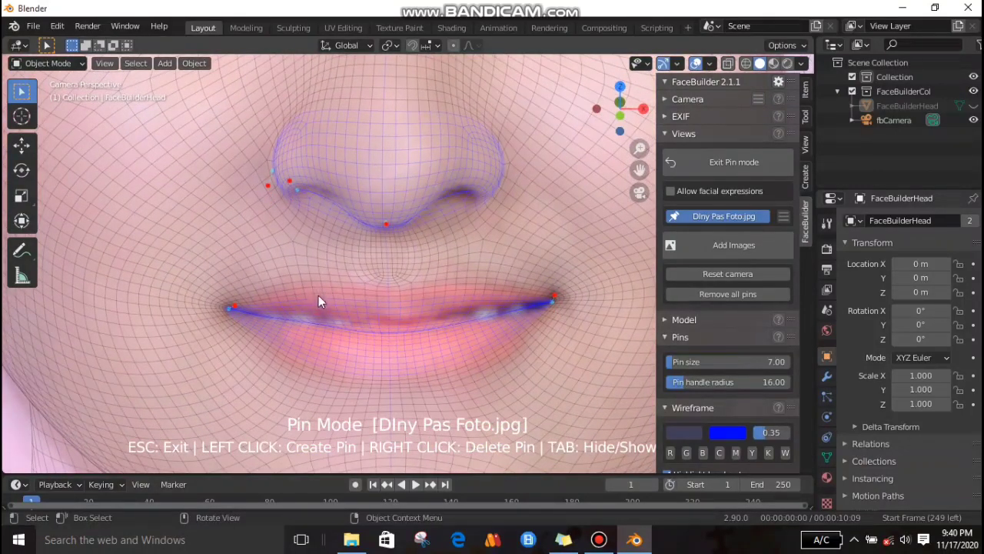
pyautogui.moveTo(318, 295); pyautogui.dragTo(324, 272)
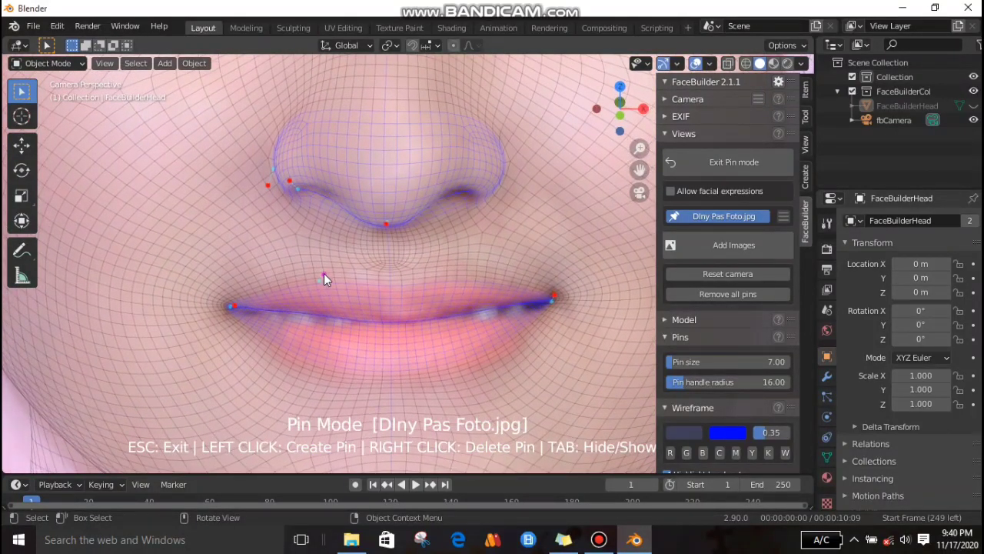
pyautogui.click(387, 367)
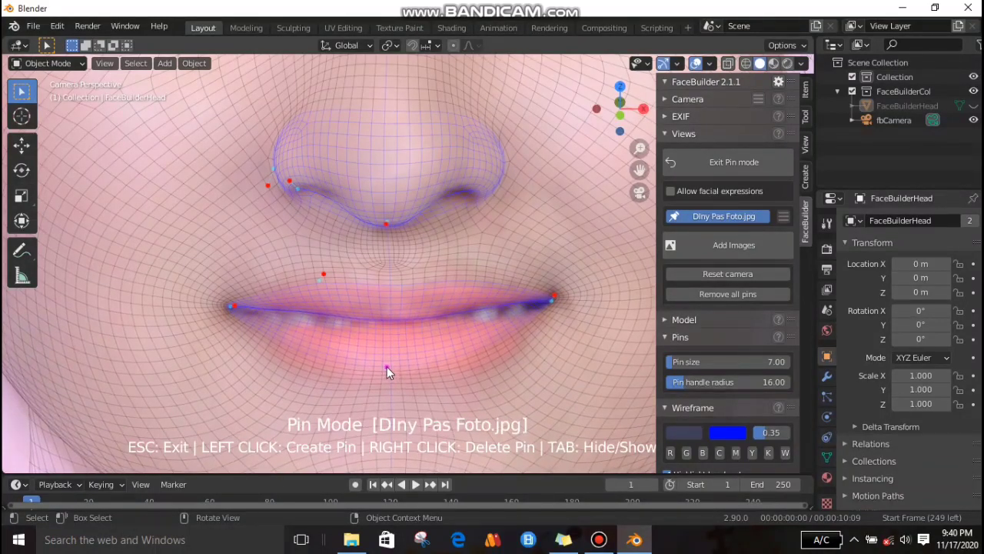
pyautogui.moveTo(297, 310)
pyautogui.mouseDown()
pyautogui.moveTo(278, 316)
pyautogui.moveTo(292, 321)
pyautogui.mouseUp()
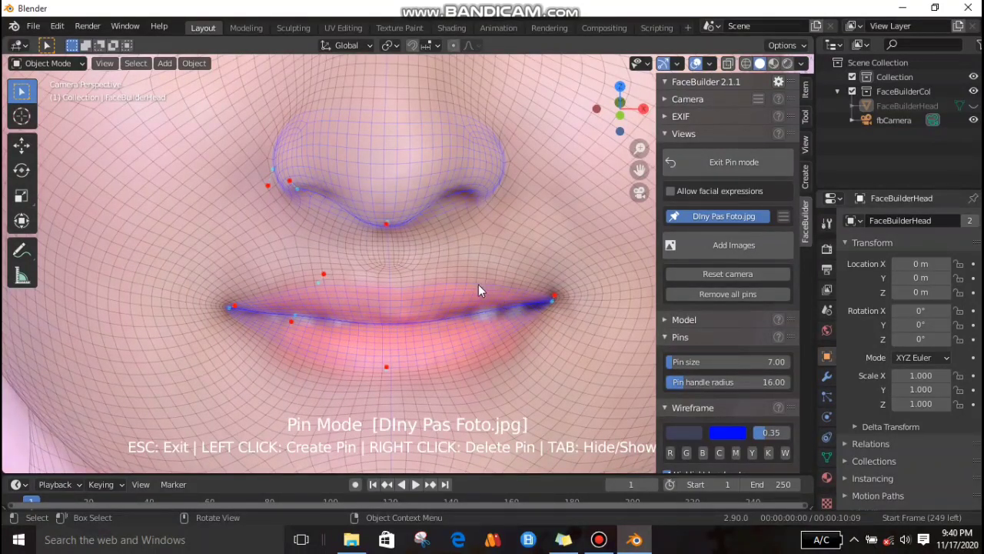
# Pin the tip and inner edge of the mesh's right ear closer to the headscarf, and pin the left ear's lower edge.
pyautogui.scroll(-8, 507, 286)
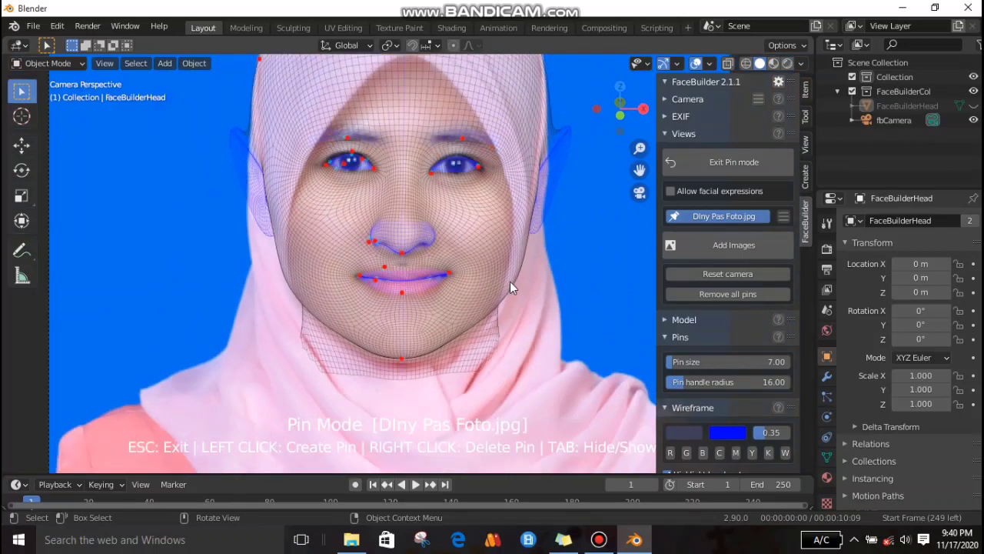
pyautogui.moveTo(233, 131); pyautogui.dragTo(243, 158)
pyautogui.click(266, 199)
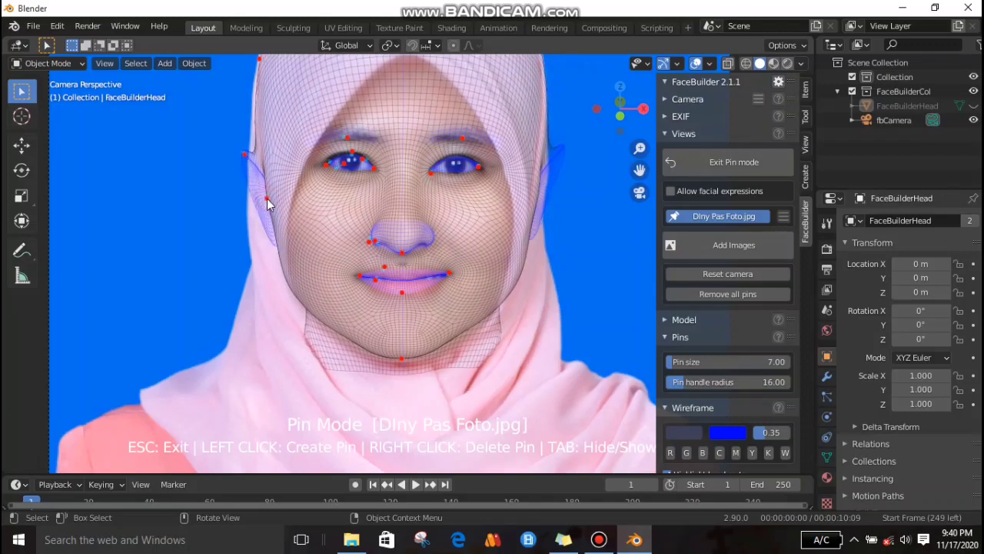
pyautogui.moveTo(267, 199); pyautogui.dragTo(275, 199)
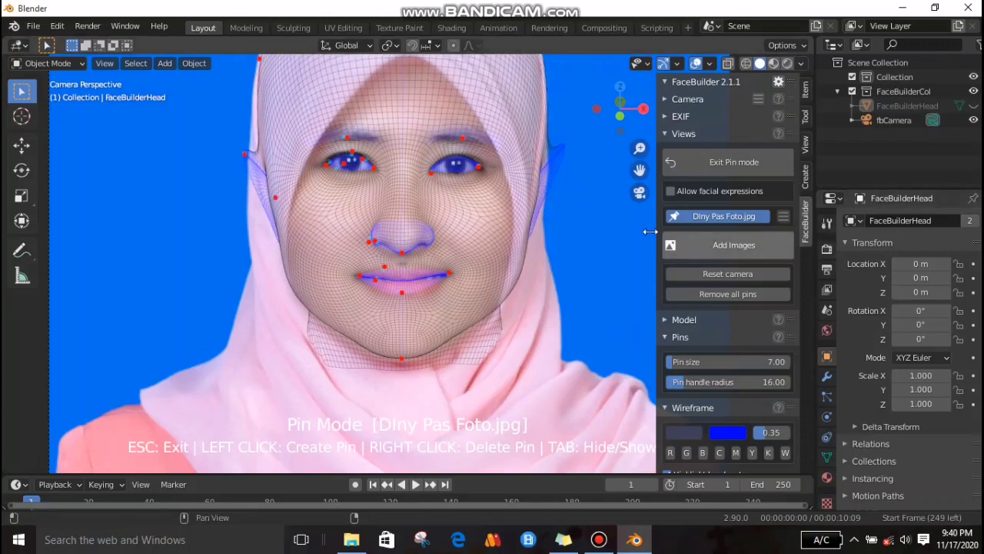
pyautogui.click(535, 232)
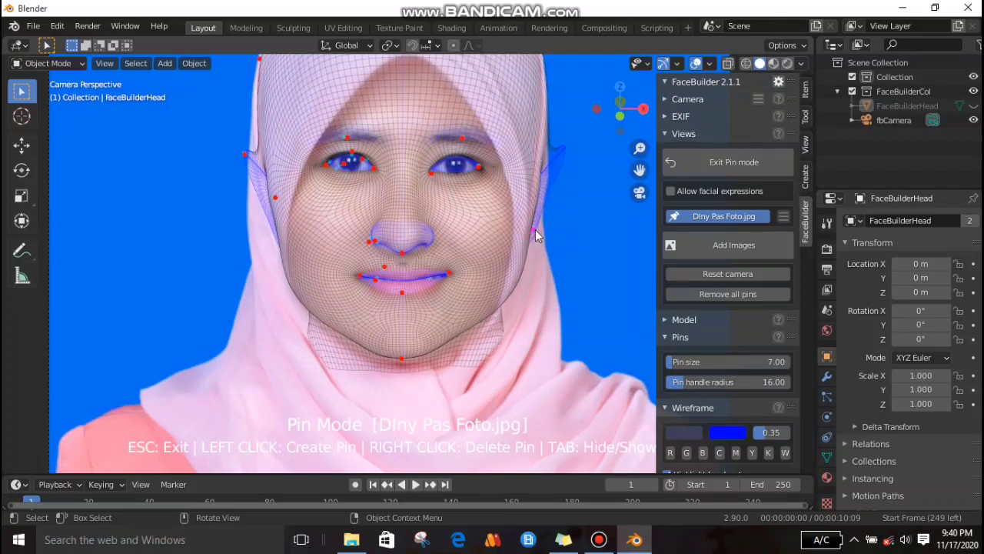
# Exit Pin mode and inspect the updated head's face from the front.
pyautogui.press('Escape')
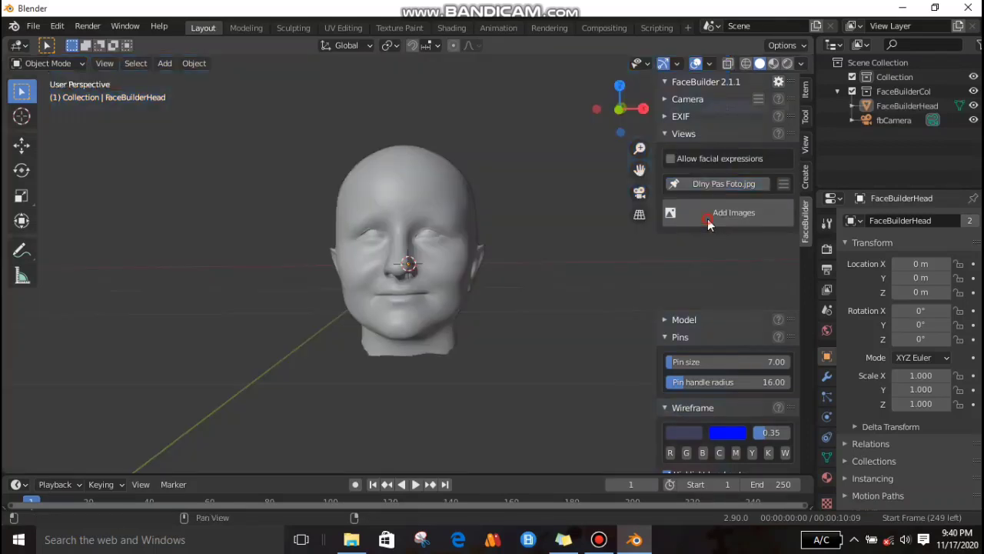
pyautogui.moveTo(500, 253)
pyautogui.mouseDown(button='middle')
pyautogui.moveTo(507, 275)
pyautogui.moveTo(615, 259)
pyautogui.moveTo(505, 259)
pyautogui.mouseUp(button='middle')
pyautogui.scroll(3, 505, 258)
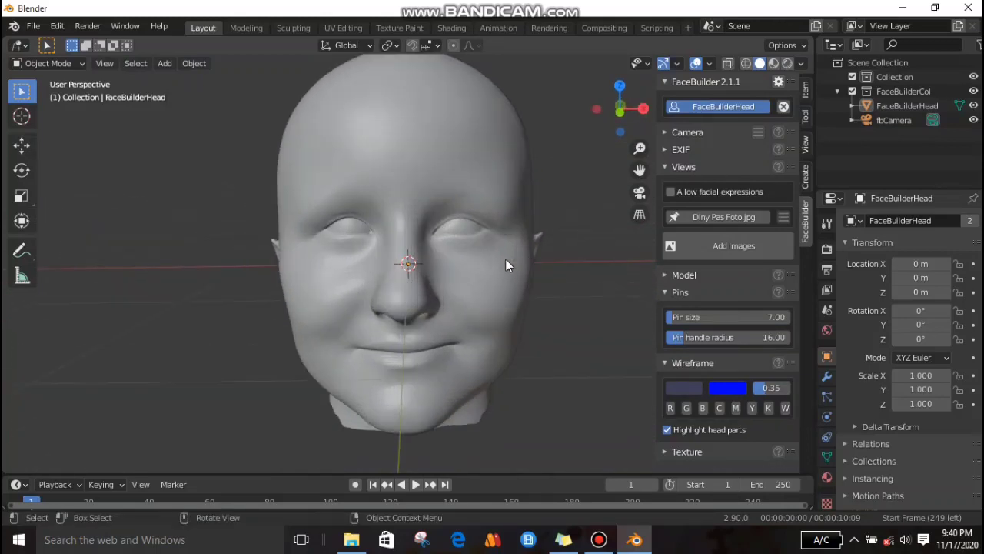
# Reopen the photo in Pin mode, remove the misplaced jaw pin, and pin the mesh's left jaw to the face contour.
pyautogui.click(711, 218)
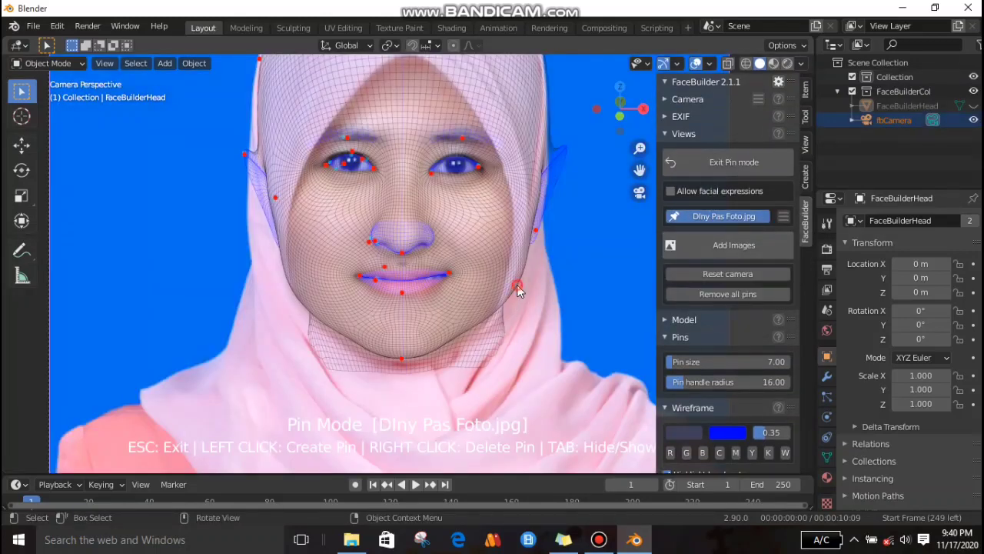
pyautogui.rightClick(517, 284)
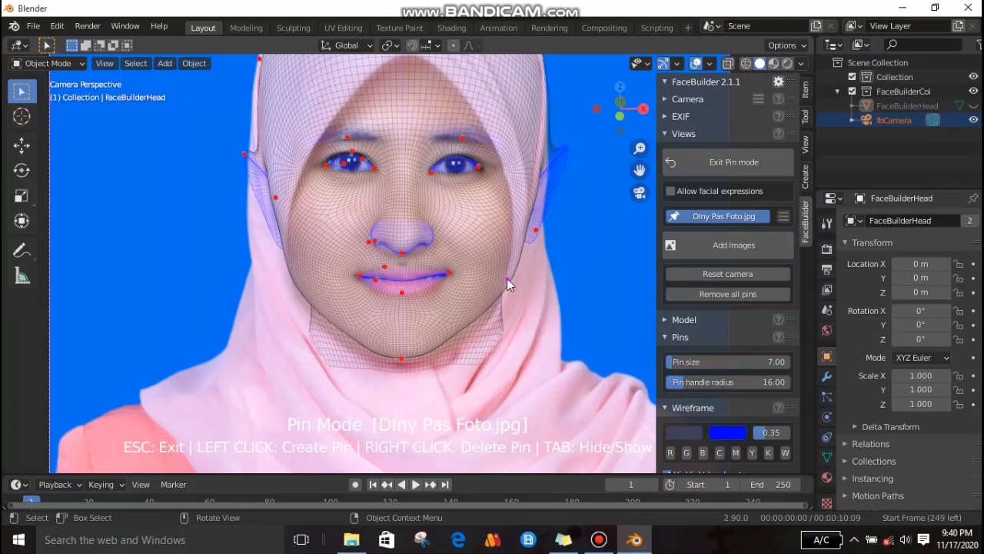
pyautogui.click(507, 279)
pyautogui.moveTo(507, 279); pyautogui.dragTo(501, 282)
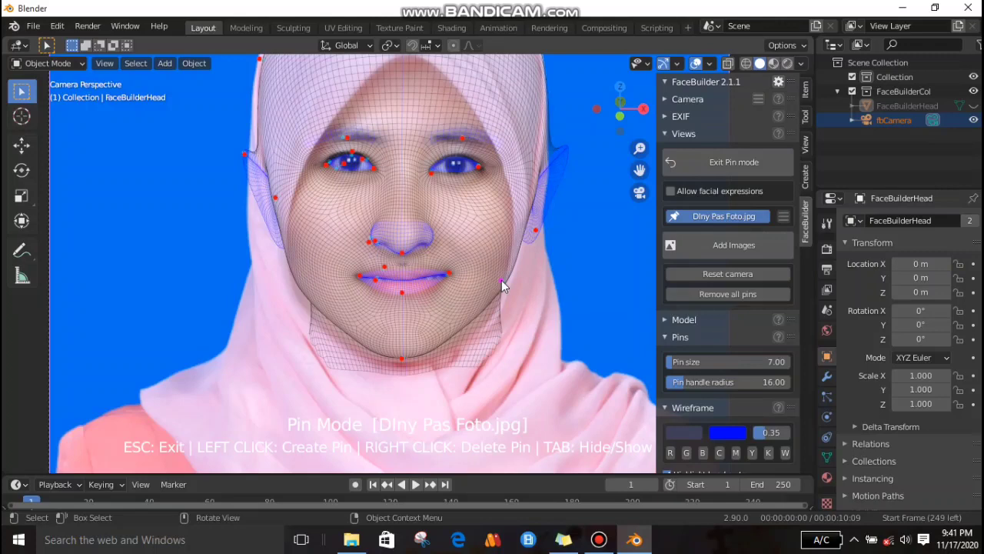
pyautogui.scroll(2, 412, 350)
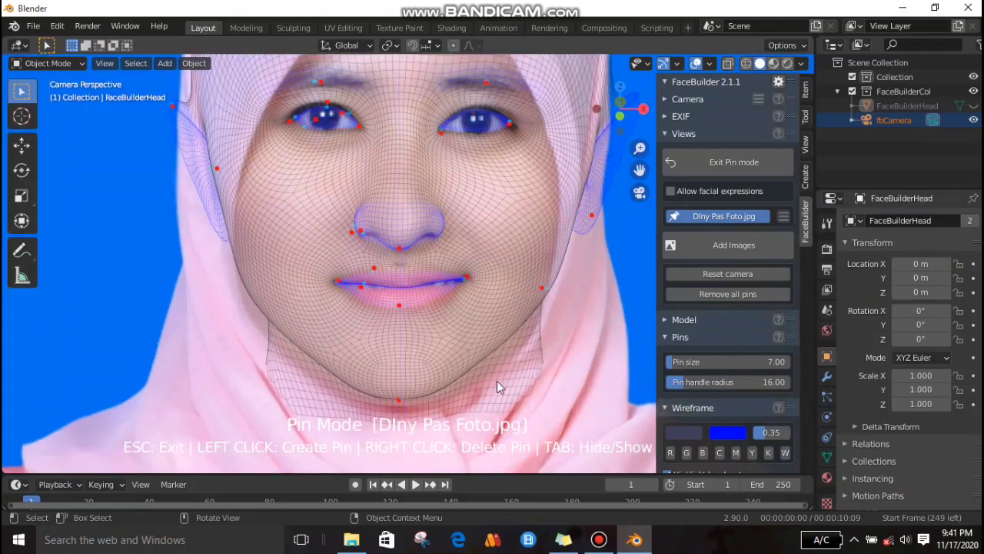
# Pin the mesh's lower left jaw to the face contour in the portrait photo and refine the chin pin's position.
pyautogui.moveTo(400, 403)
pyautogui.mouseDown()
pyautogui.moveTo(395, 429)
pyautogui.moveTo(396, 406)
pyautogui.mouseUp()
pyautogui.moveTo(498, 349); pyautogui.dragTo(510, 363)
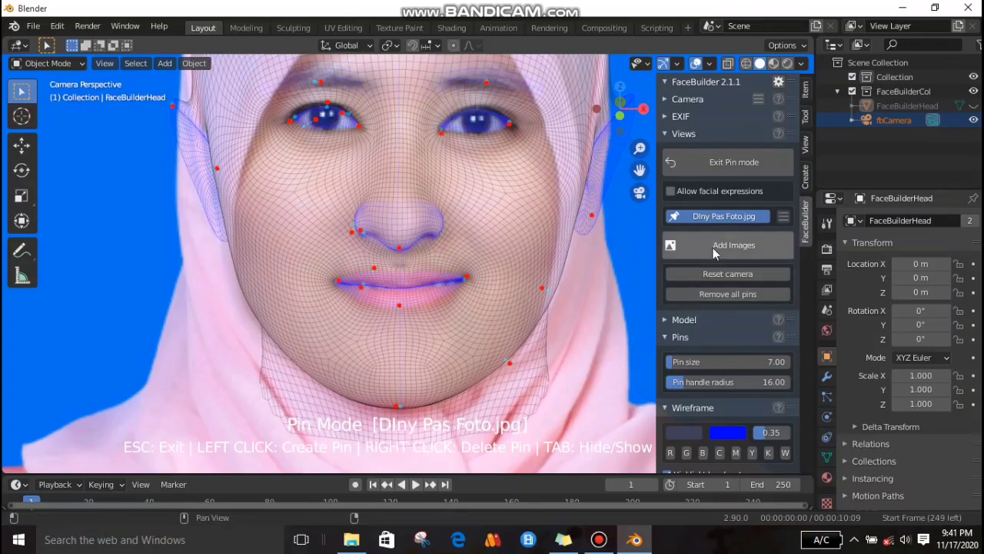
pyautogui.click(708, 219)
pyautogui.moveTo(533, 294)
pyautogui.mouseDown(button='middle')
pyautogui.moveTo(544, 306)
pyautogui.moveTo(605, 288)
pyautogui.moveTo(508, 295)
pyautogui.moveTo(533, 292)
pyautogui.mouseUp(button='middle')
pyautogui.click(726, 218)
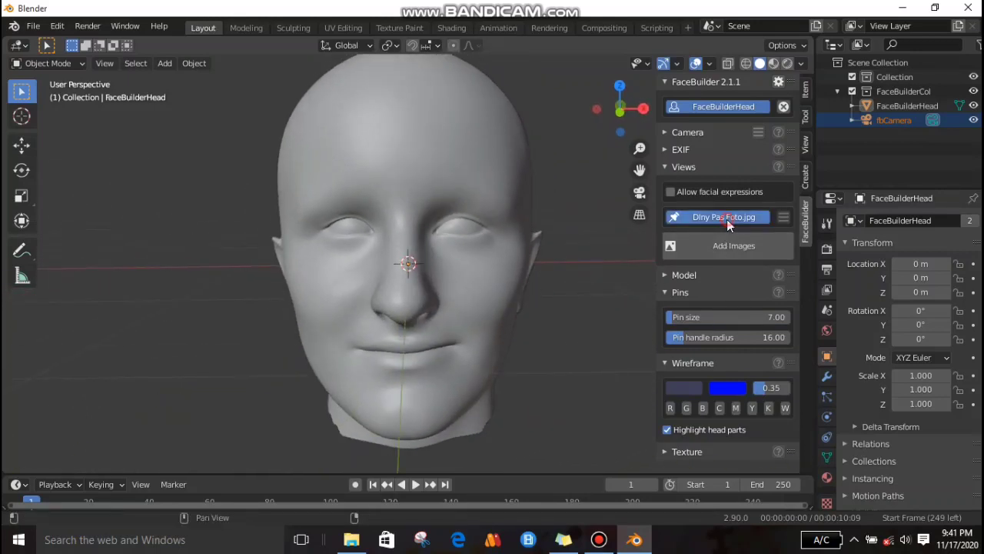
pyautogui.moveTo(407, 410); pyautogui.dragTo(408, 396)
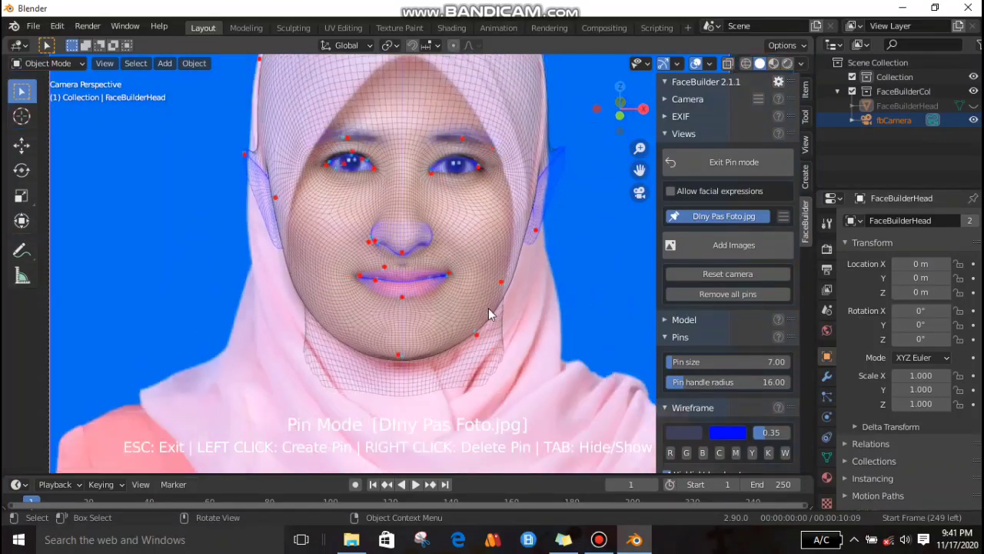
# Exit Pin mode and inspect the whole head's updated shape from the front.
pyautogui.press('Escape')
pyautogui.moveTo(437, 229); pyautogui.dragTo(470, 238, button='middle')
pyautogui.click(498, 260)
pyautogui.scroll(4, 510, 255)
pyautogui.scroll(-1, 586, 231)
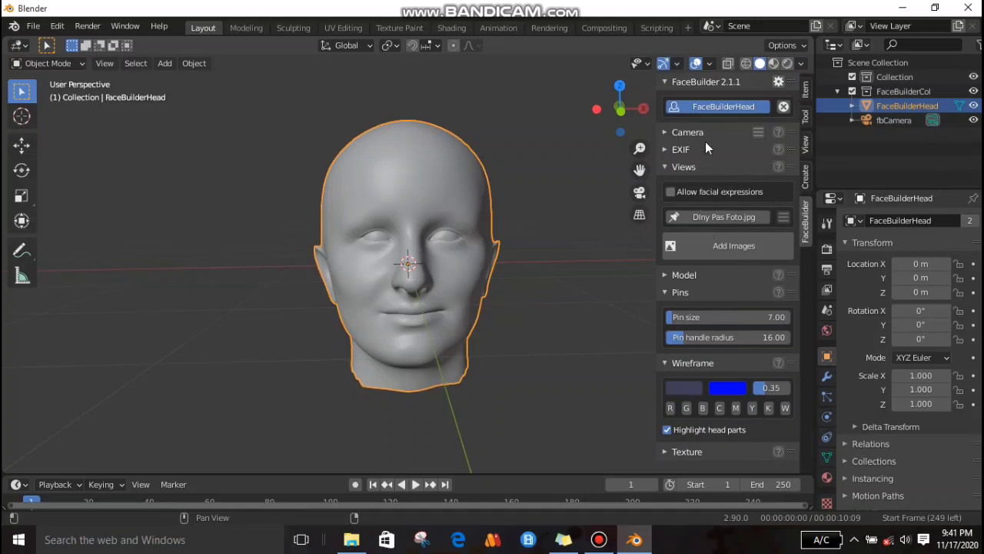
# Add the side-profile photo IMG_20201117_210816.jpg from the Pictures folder as a second FaceBuilder view.
pyautogui.click(692, 253)
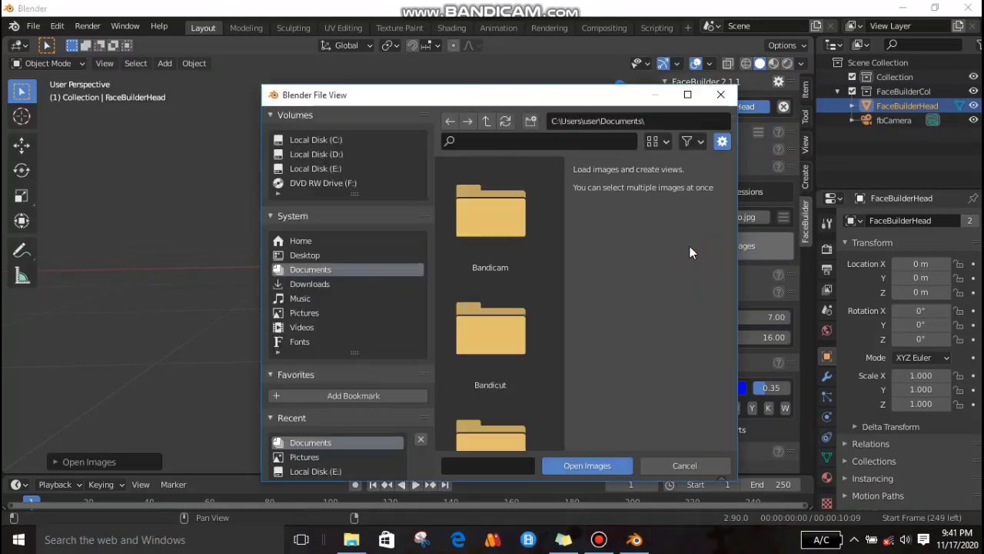
pyautogui.scroll(-1, 519, 302)
pyautogui.scroll(-5, 519, 302)
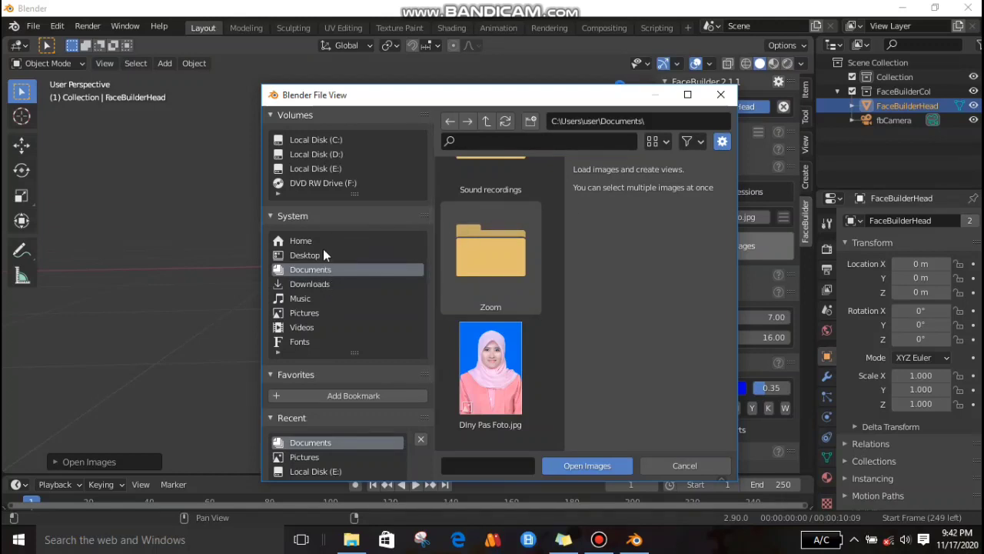
pyautogui.click(305, 312)
pyautogui.scroll(-3, 539, 316)
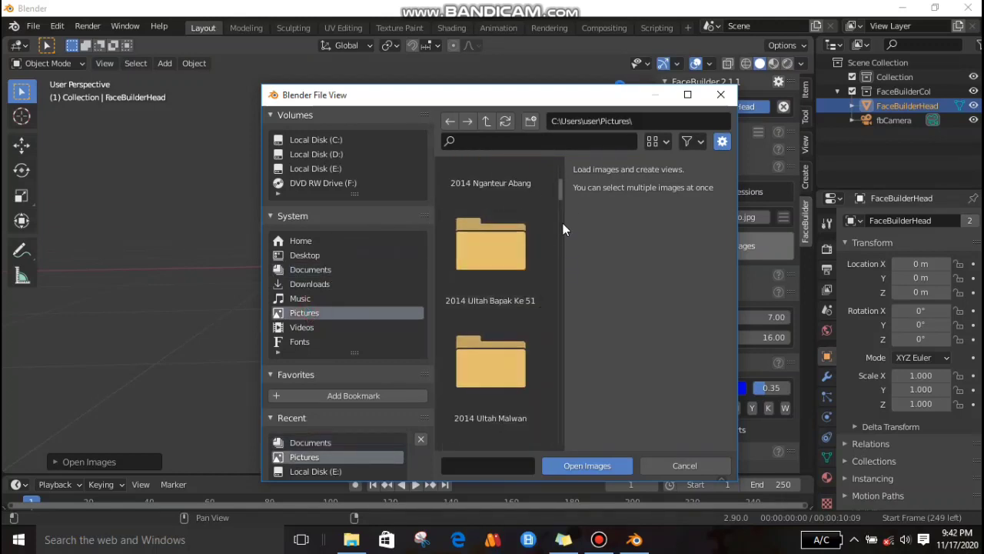
pyautogui.moveTo(559, 198); pyautogui.dragTo(540, 347)
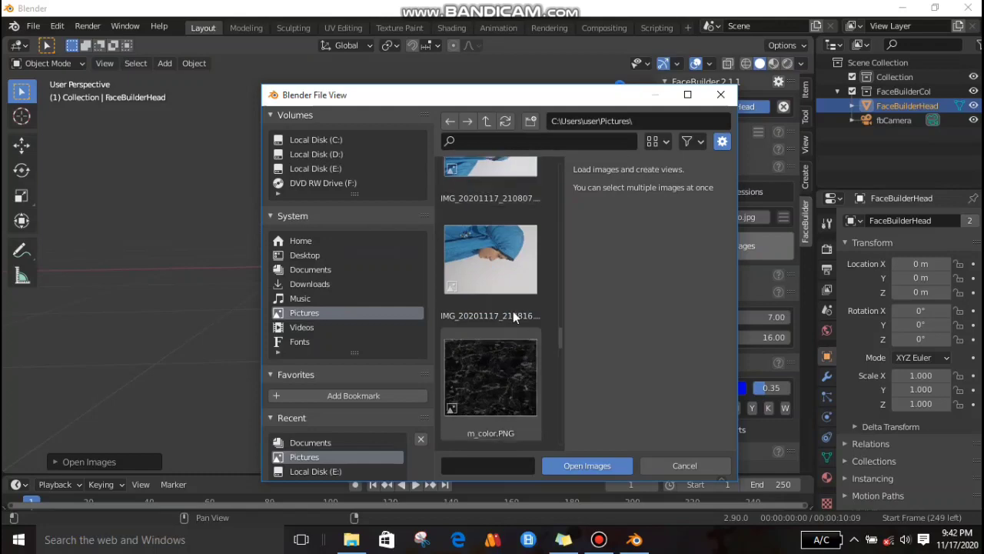
pyautogui.click(502, 277)
pyautogui.click(556, 463)
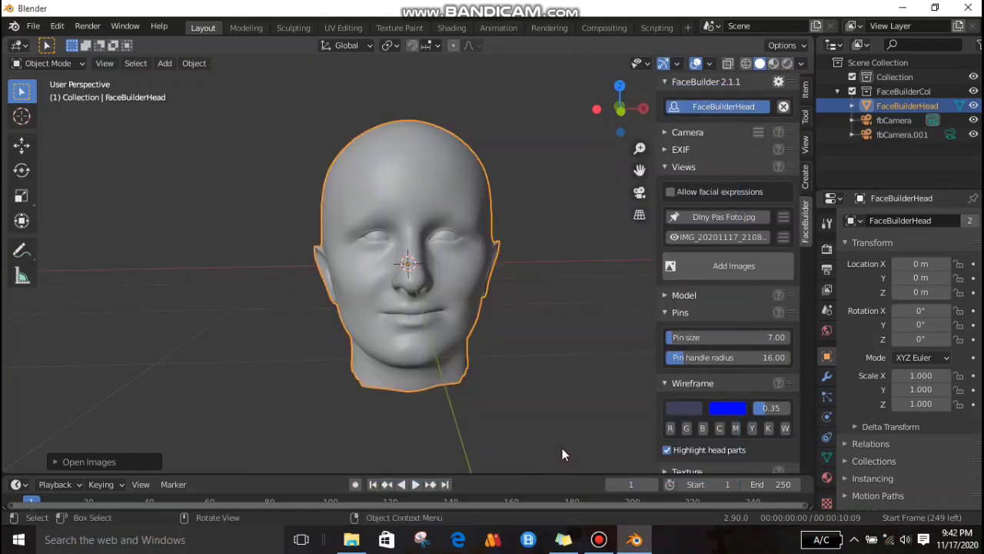
# Open the side-profile photo in Pin mode and pin the mesh's nose base, nostril wing and side of the head, turning it into profile.
pyautogui.click(733, 236)
pyautogui.scroll(-1, 472, 289)
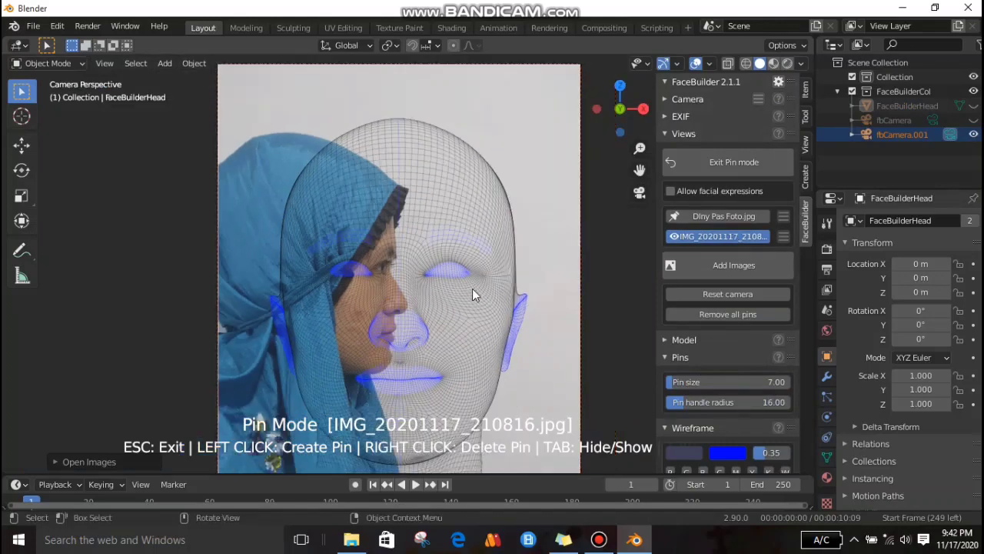
pyautogui.moveTo(399, 346); pyautogui.dragTo(405, 305)
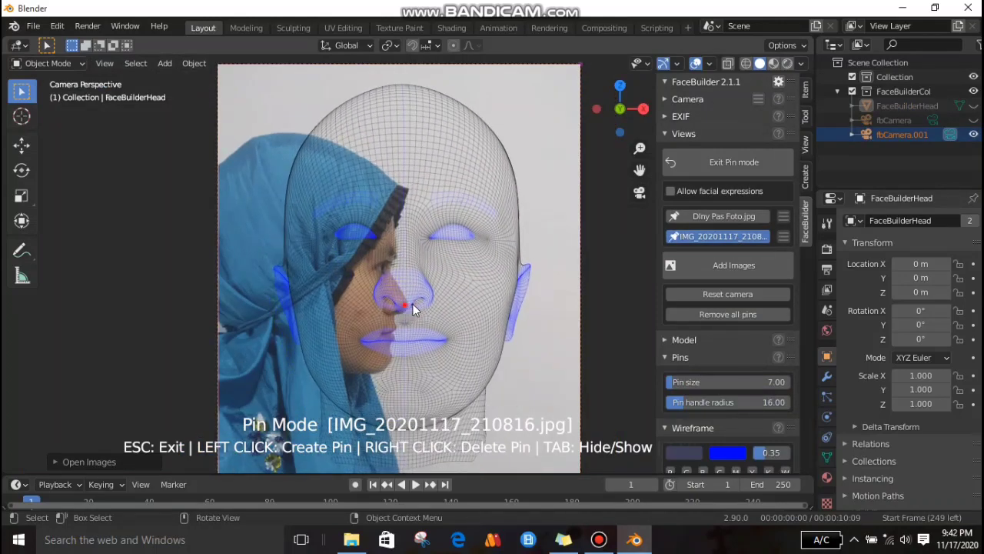
pyautogui.click(405, 306)
pyautogui.scroll(3, 406, 311)
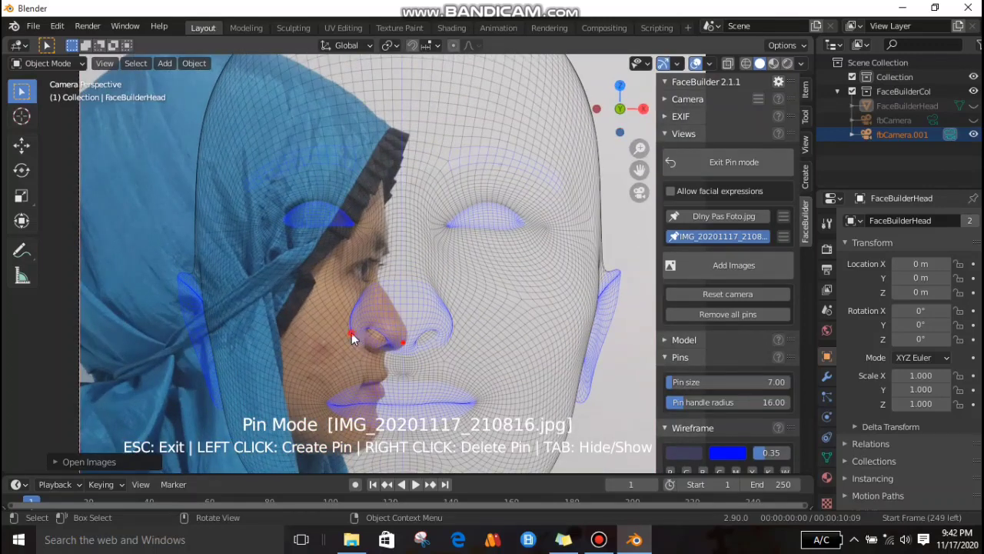
pyautogui.moveTo(353, 336); pyautogui.dragTo(399, 347)
pyautogui.moveTo(523, 311); pyautogui.dragTo(199, 305)
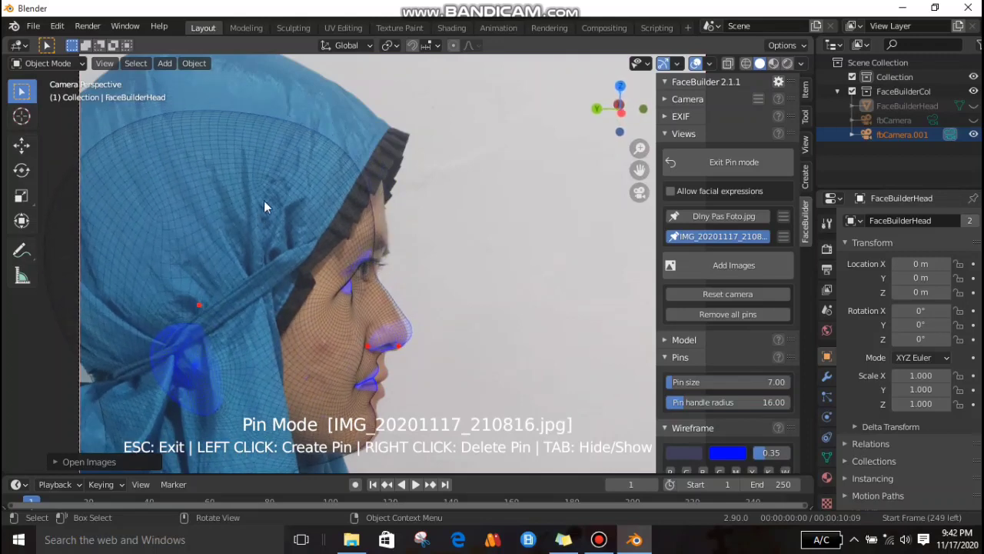
# Pin the upper head outline, the nose bridge beside the eye and the forehead at the headscarf's edge to the profile photo.
pyautogui.moveTo(293, 125); pyautogui.dragTo(314, 96)
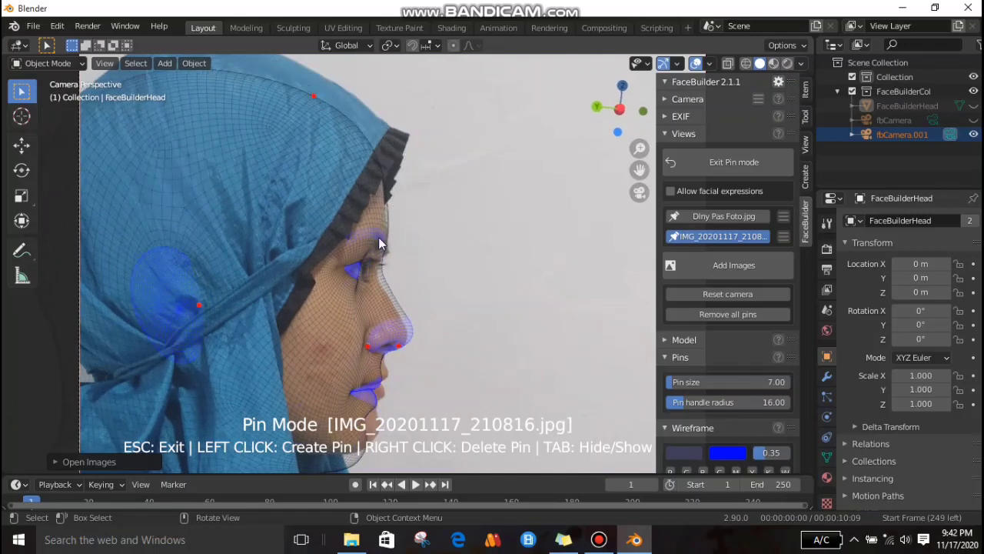
pyautogui.moveTo(380, 272); pyautogui.dragTo(371, 272)
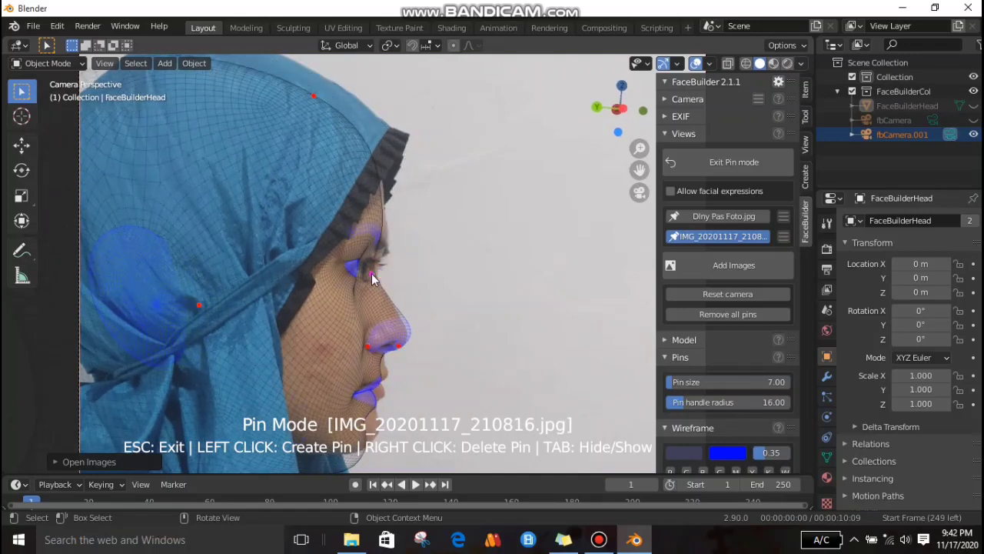
pyautogui.moveTo(380, 184); pyautogui.dragTo(390, 184)
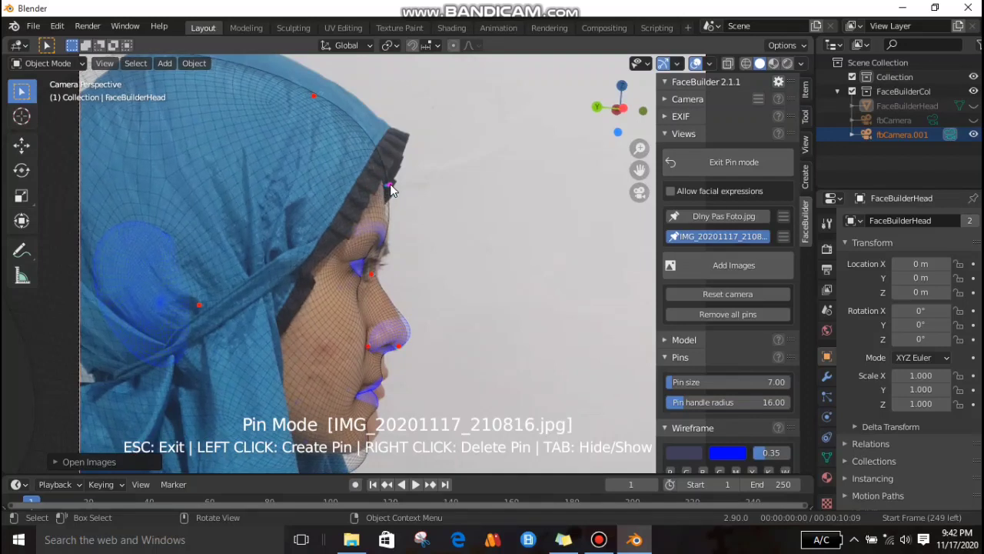
# Check the head outside Pin mode, then reopen the side-profile photo and move the nose pin slightly downward.
pyautogui.press('Escape')
pyautogui.moveTo(519, 277); pyautogui.dragTo(669, 276, button='middle')
pyautogui.click(723, 237)
pyautogui.moveTo(367, 328); pyautogui.dragTo(368, 336)
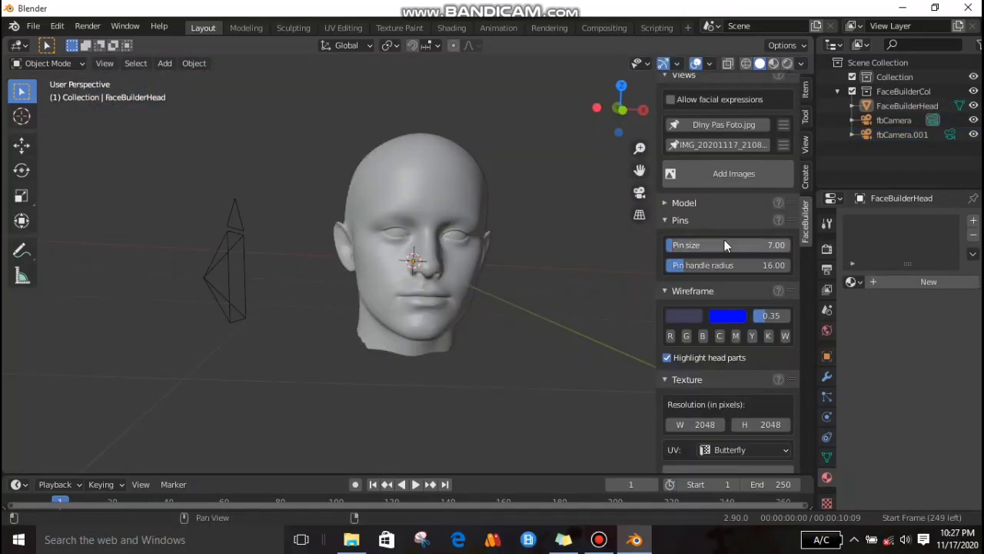
# Create the head texture from the front portrait photo only, with automatic application of the created texture enabled.
pyautogui.scroll(-5, 718, 265)
pyautogui.scroll(-4, 721, 281)
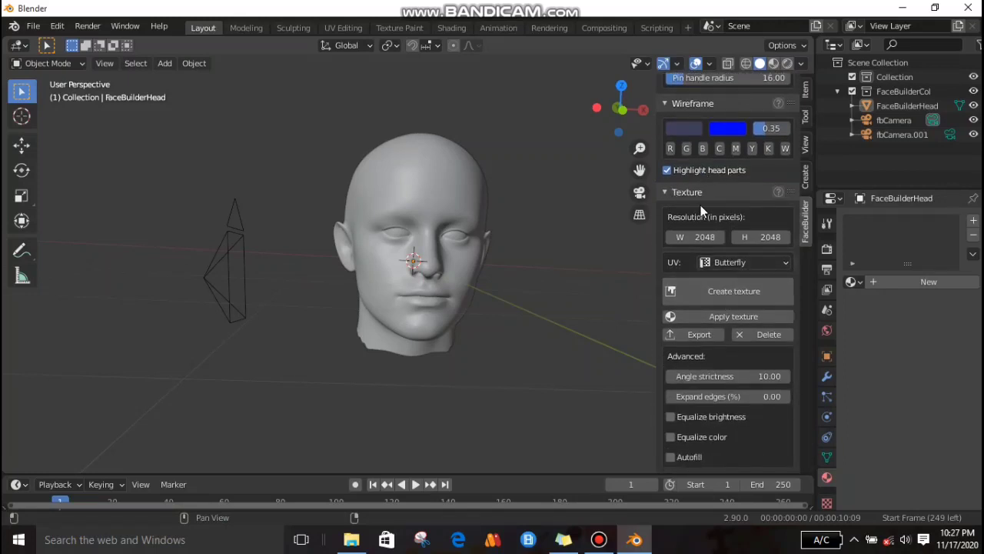
pyautogui.click(696, 289)
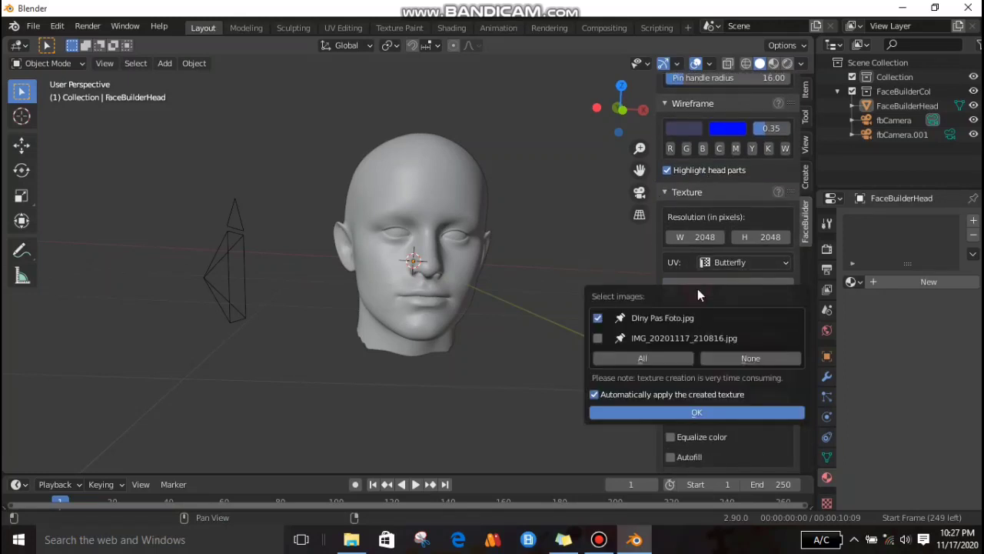
pyautogui.click(644, 414)
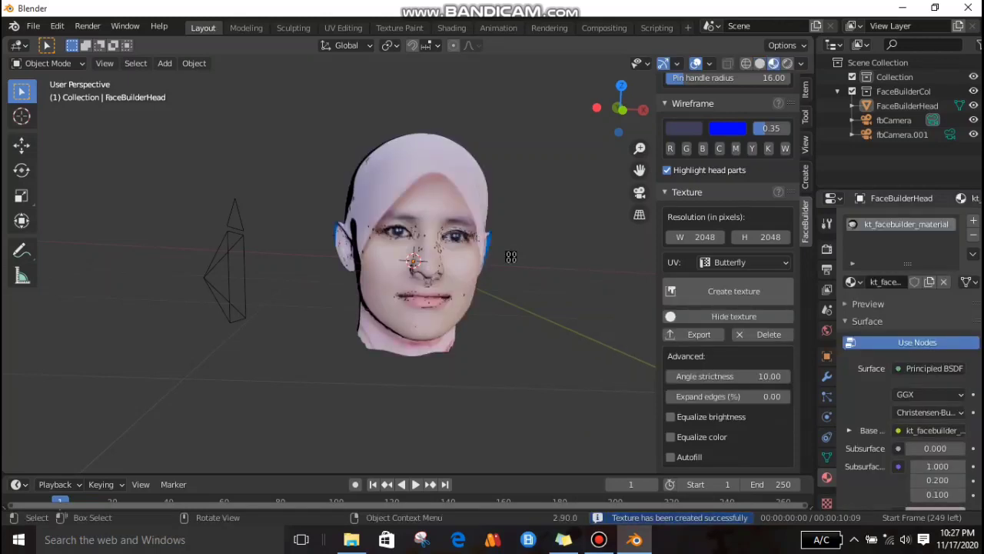
# Select the textured head and switch it to Texture Paint mode for retouching the face.
pyautogui.scroll(6, 423, 257)
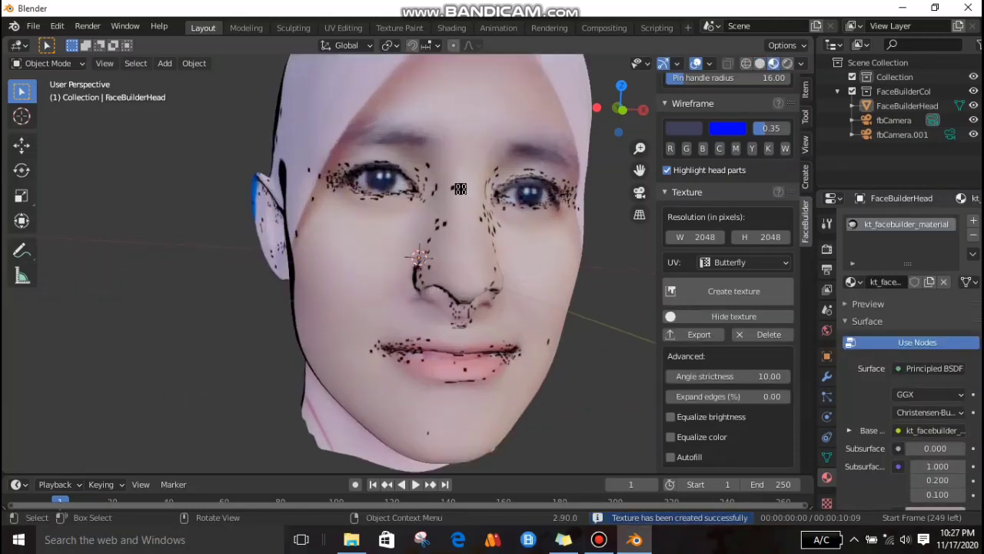
pyautogui.click(483, 214)
pyautogui.moveTo(483, 213)
pyautogui.mouseDown(button='middle')
pyautogui.moveTo(377, 225)
pyautogui.moveTo(492, 217)
pyautogui.mouseUp(button='middle')
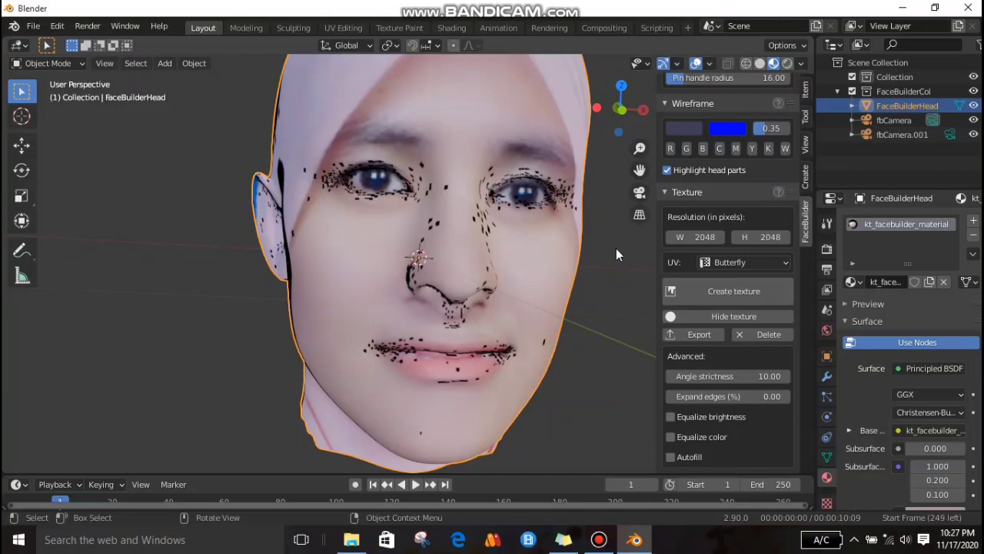
pyautogui.click(48, 62)
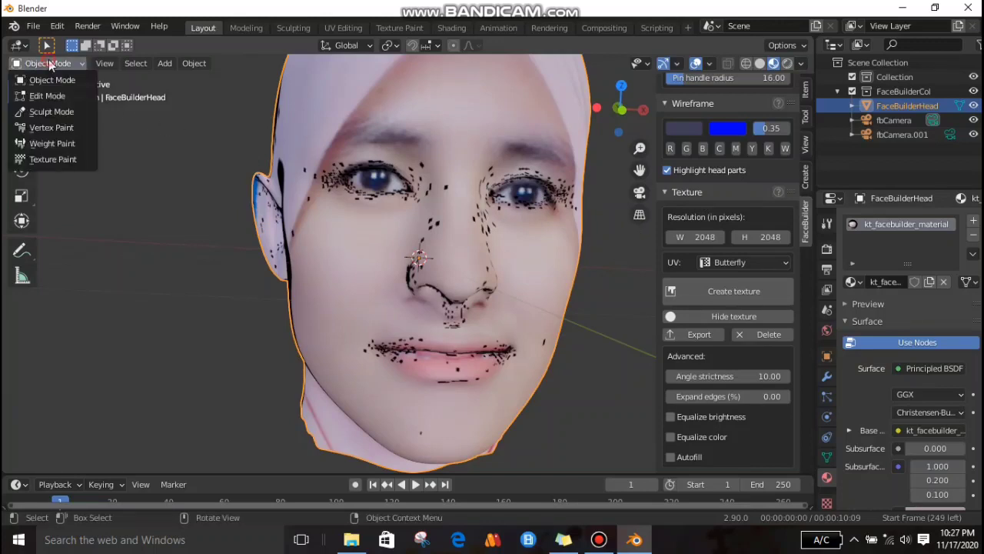
pyautogui.click(52, 159)
pyautogui.scroll(4, 277, 209)
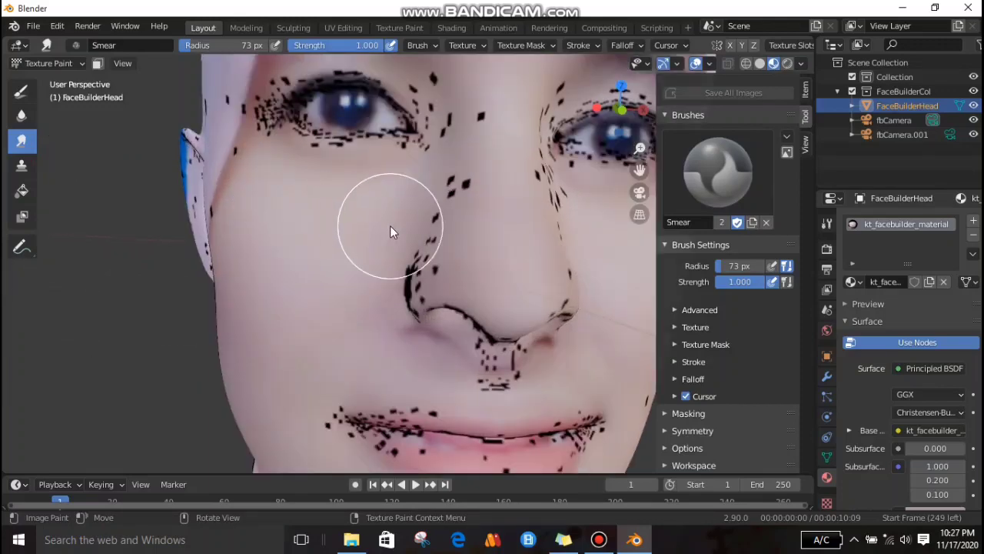
pyautogui.moveTo(424, 233)
pyautogui.mouseDown(button='middle')
pyautogui.moveTo(457, 247)
pyautogui.moveTo(484, 279)
pyautogui.moveTo(465, 273)
pyautogui.mouseUp(button='middle')
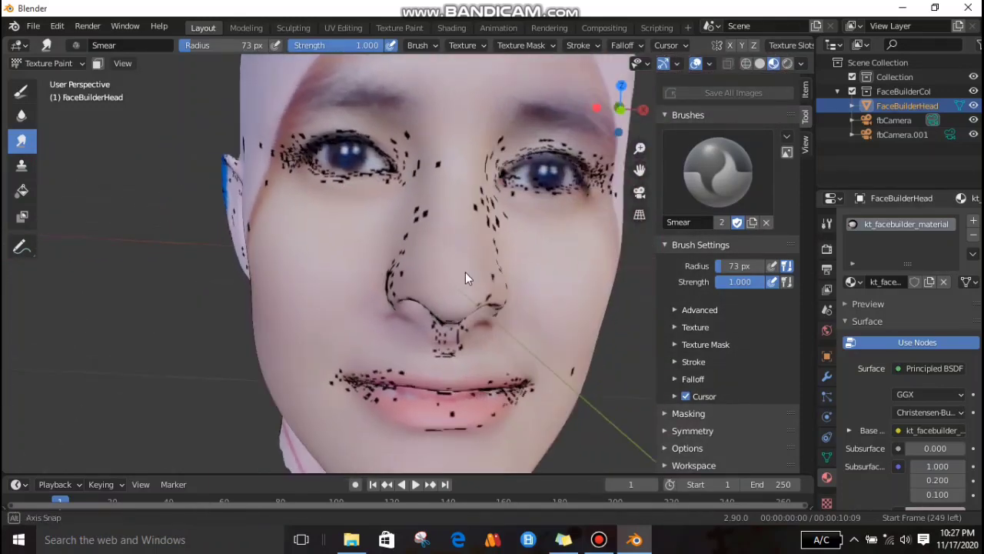
# Paint clean skin over the black specks on the woman's right nostril and nose side with the Clone brush.
pyautogui.click(31, 168)
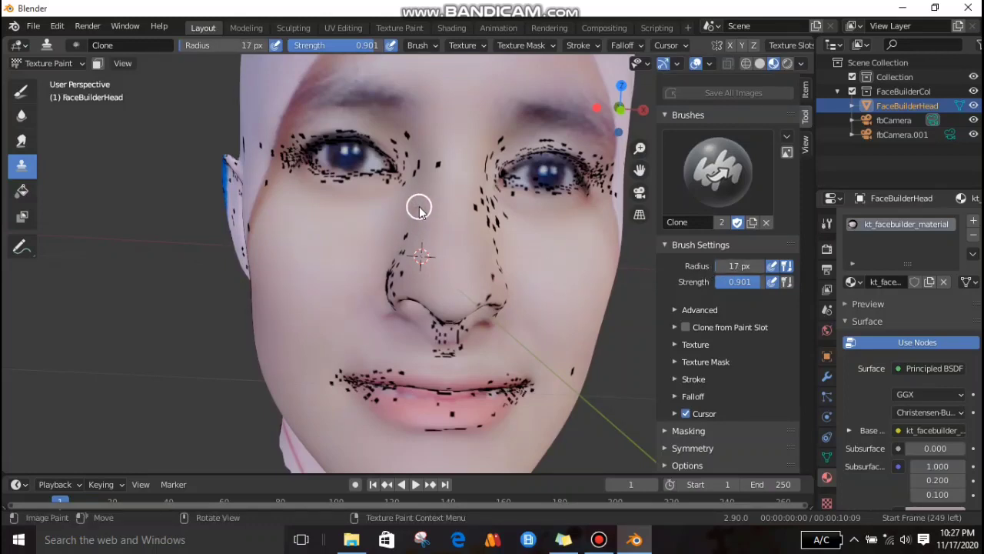
pyautogui.moveTo(528, 300); pyautogui.dragTo(550, 300, button='middle')
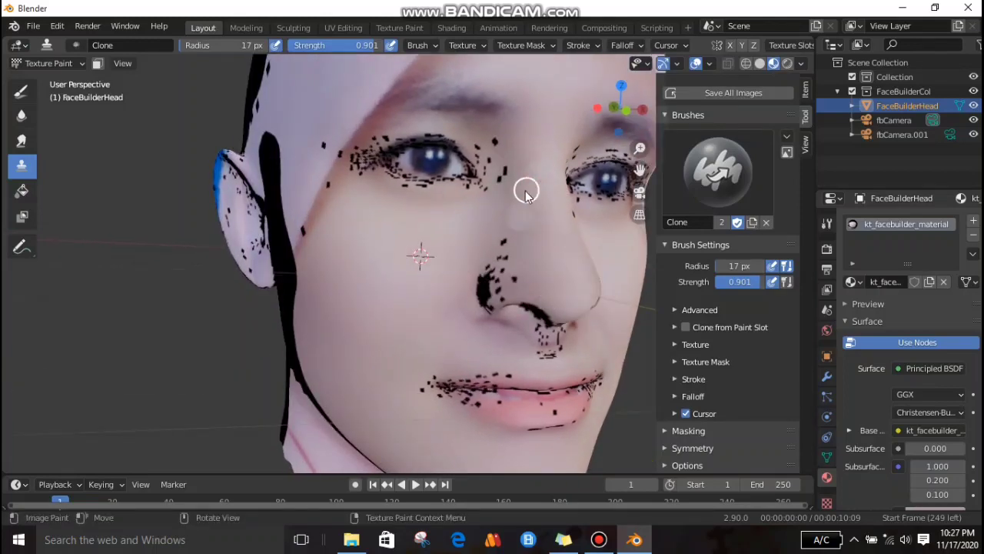
pyautogui.moveTo(483, 296)
pyautogui.mouseDown()
pyautogui.moveTo(489, 267)
pyautogui.moveTo(514, 278)
pyautogui.mouseUp()
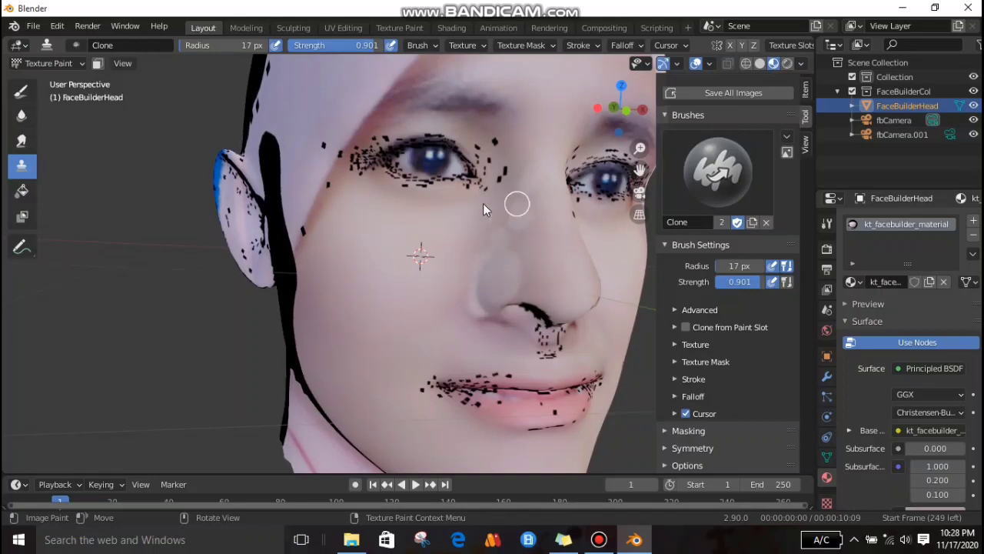
# Set the Smear brush strength to 0.451 and smear away specks between the nose bridge and the right eye's inner corner.
pyautogui.click(22, 140)
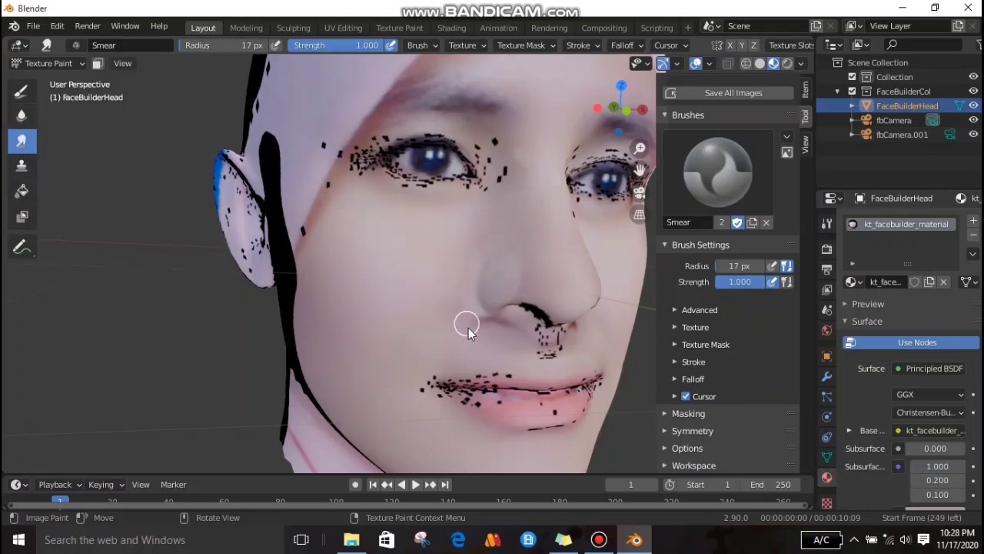
pyautogui.moveTo(732, 291); pyautogui.dragTo(705, 290)
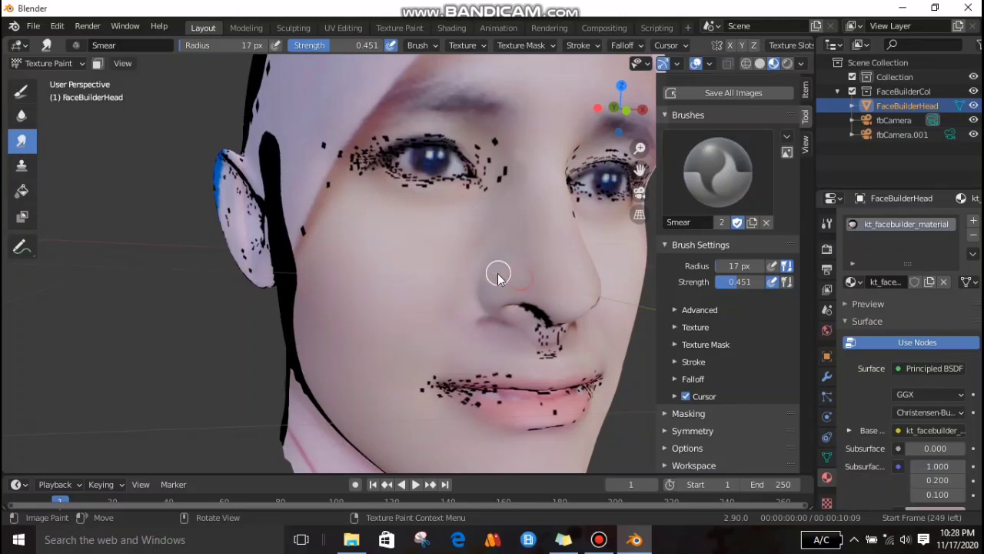
pyautogui.moveTo(528, 159); pyautogui.dragTo(500, 176)
# Examine the texture around the nose, eyes and lips from both sides of the head, keeping the Smear brush active.
pyautogui.scroll(-8, 538, 276)
pyautogui.moveTo(558, 299)
pyautogui.mouseDown(button='middle')
pyautogui.moveTo(530, 313)
pyautogui.moveTo(554, 301)
pyautogui.mouseUp(button='middle')
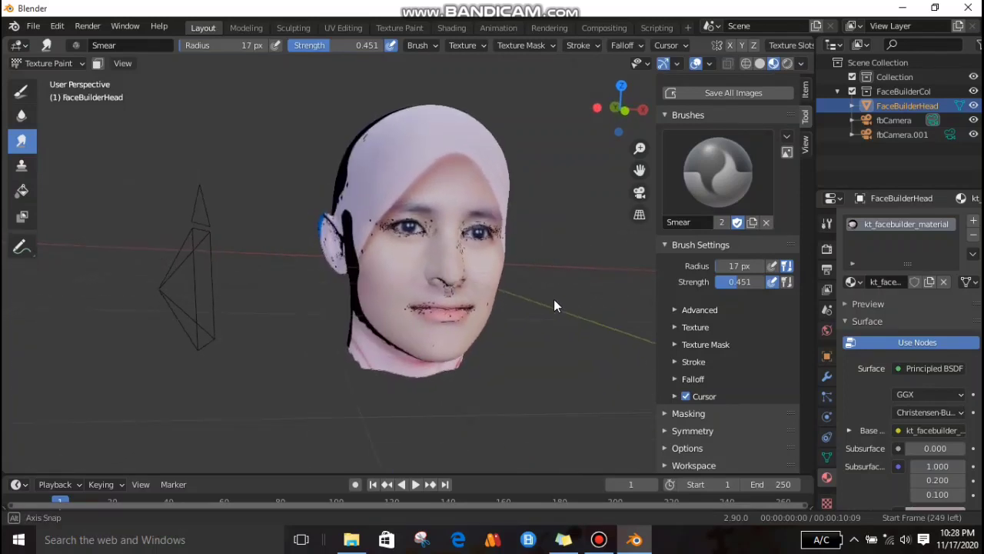
pyautogui.scroll(5, 555, 305)
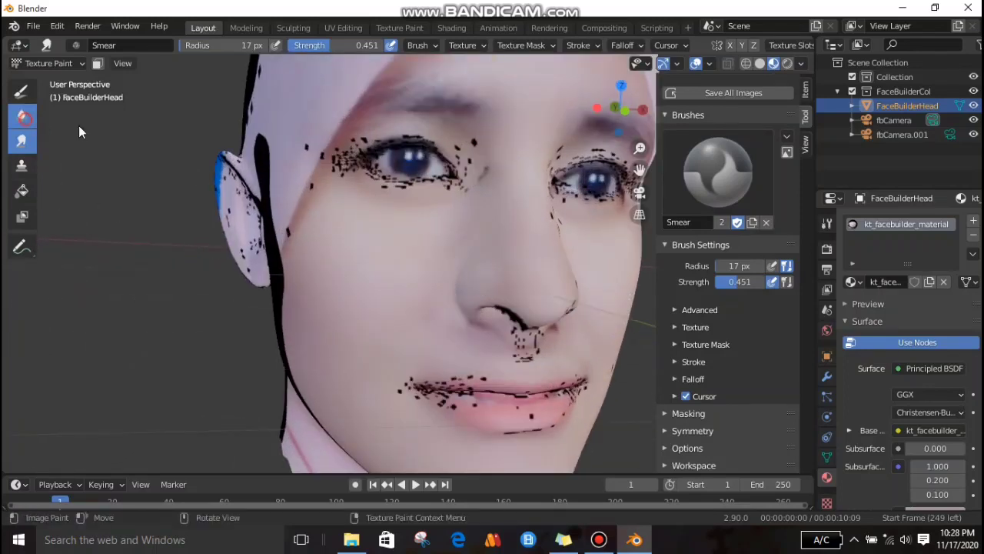
pyautogui.click(32, 118)
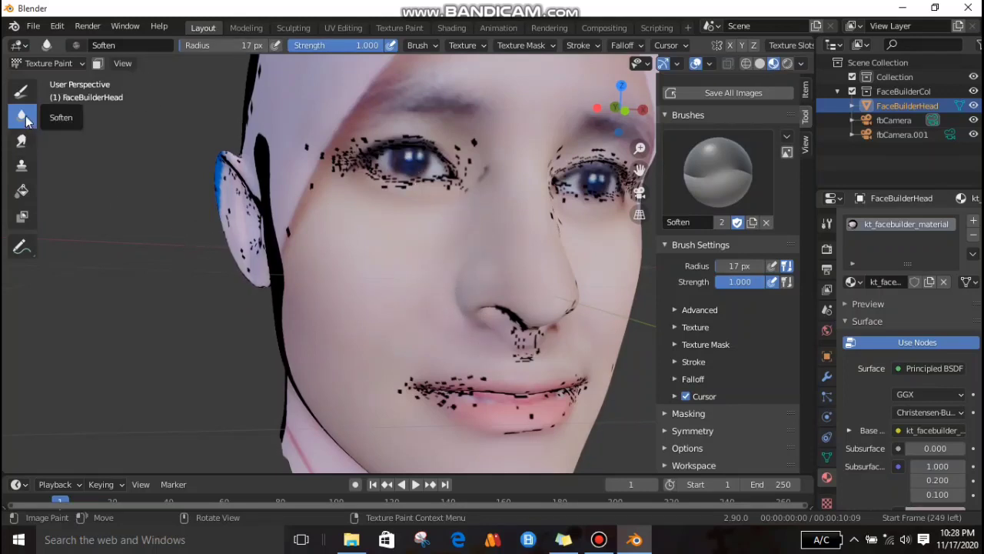
pyautogui.click(21, 140)
pyautogui.scroll(-4, 458, 258)
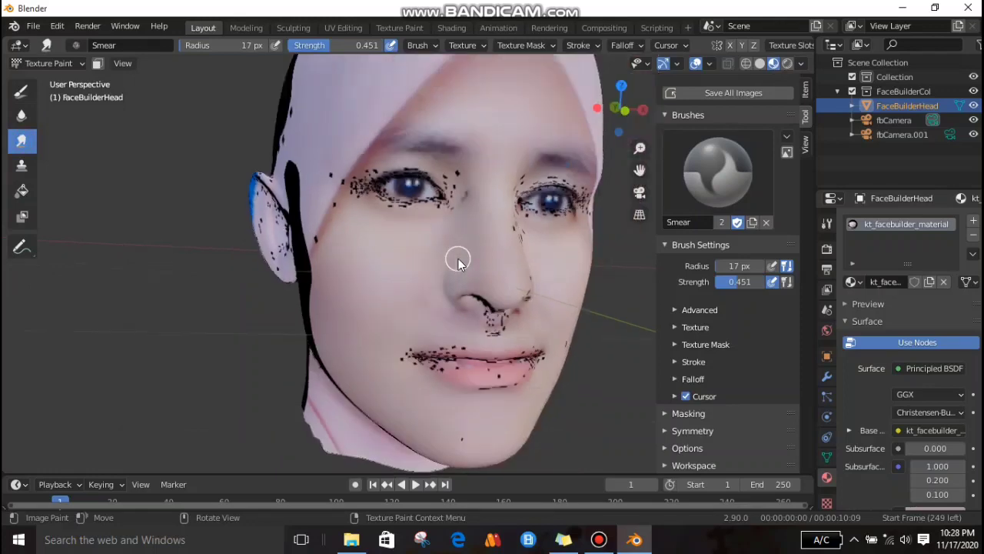
pyautogui.moveTo(460, 253); pyautogui.dragTo(515, 266, button='middle')
pyautogui.moveTo(553, 308); pyautogui.dragTo(469, 318, button='middle')
pyautogui.scroll(5, 461, 321)
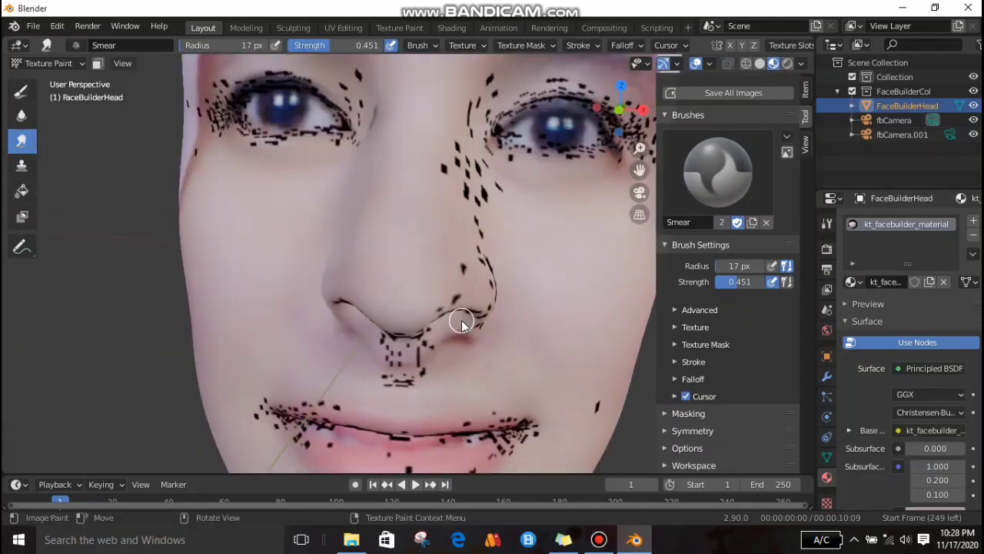
# Paint clean skin over the dark marks between the nose bridge and the woman's right eye with the Clone brush.
pyautogui.scroll(-2, 435, 315)
pyautogui.moveTo(456, 335); pyautogui.dragTo(494, 360, button='middle')
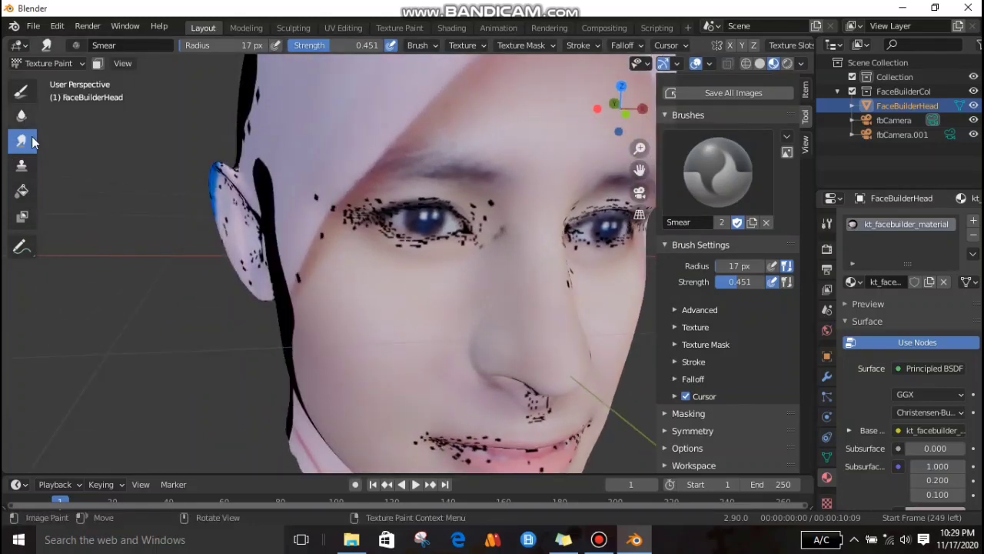
pyautogui.click(21, 165)
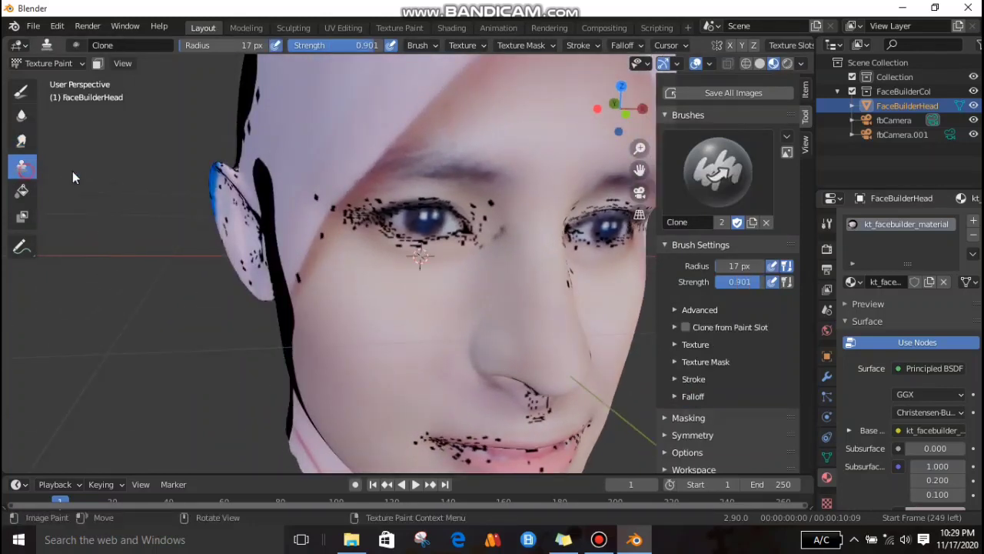
pyautogui.click(493, 205)
pyautogui.click(505, 214)
pyautogui.moveTo(500, 236); pyautogui.dragTo(496, 252)
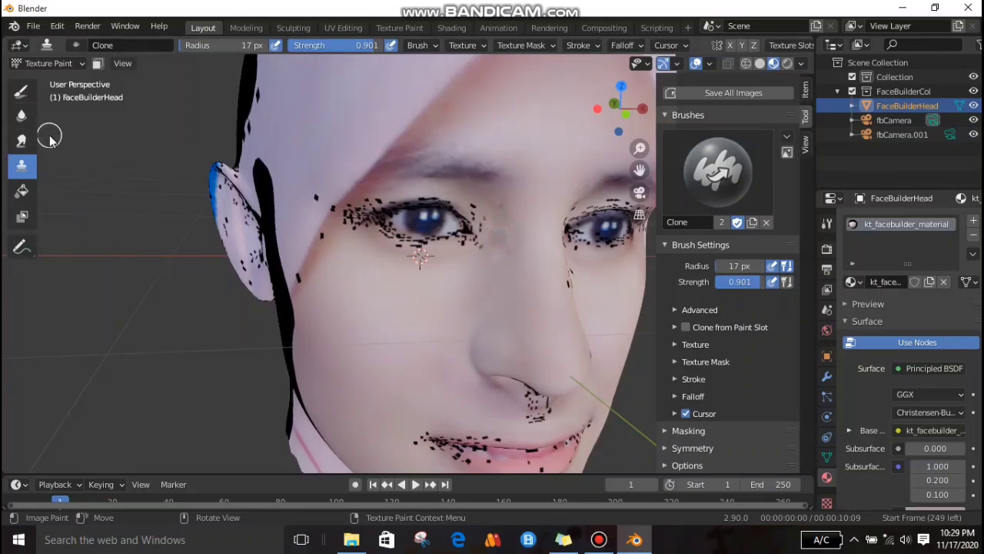
# Blend the cloned skin beside the woman's right eye with the Smear and Soften brushes, and check the whole face from the front.
pyautogui.click(22, 140)
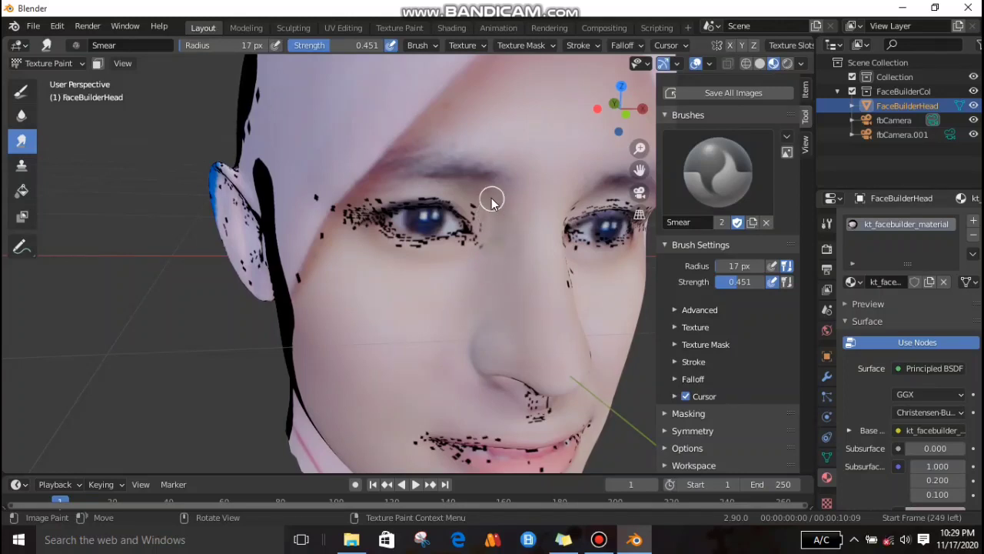
pyautogui.click(23, 116)
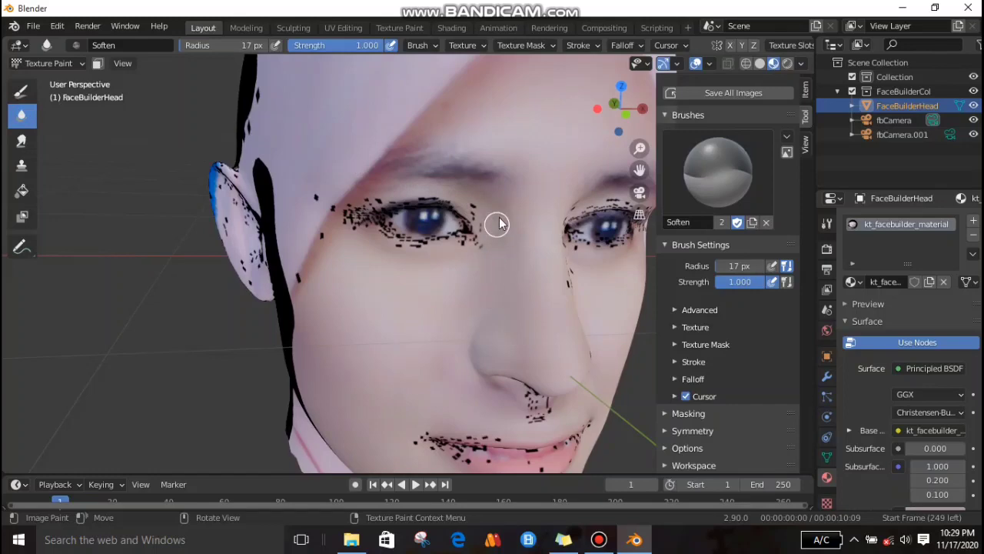
pyautogui.moveTo(501, 206); pyautogui.dragTo(561, 250, button='middle')
pyautogui.moveTo(593, 313); pyautogui.dragTo(522, 314, button='middle')
pyautogui.scroll(-2, 522, 313)
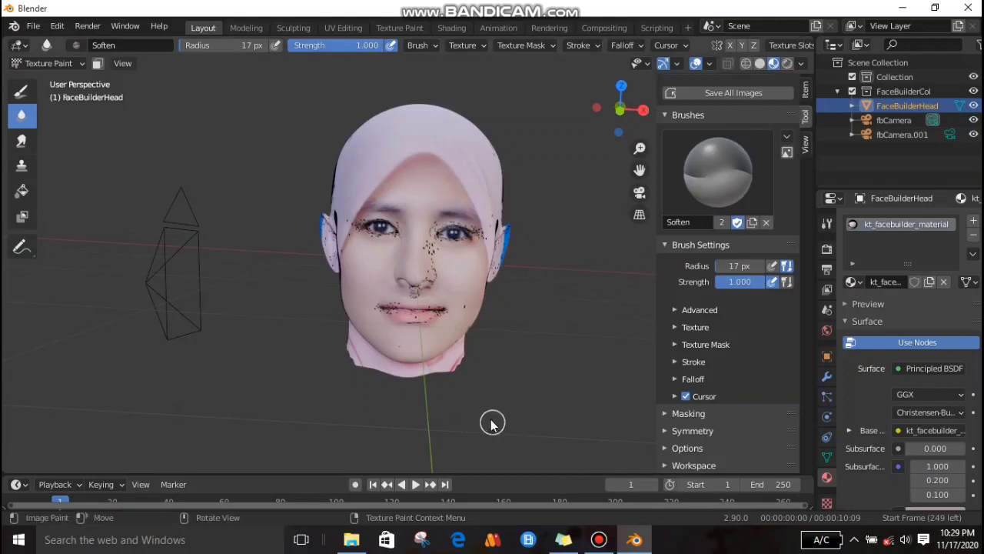
# Clone clean skin over the black specks on the woman's left side of the nose bridge with a 17 px brush.
pyautogui.scroll(6, 449, 390)
pyautogui.moveTo(576, 237)
pyautogui.mouseDown(button='middle')
pyautogui.moveTo(545, 255)
pyautogui.moveTo(513, 251)
pyautogui.moveTo(529, 235)
pyautogui.mouseUp(button='middle')
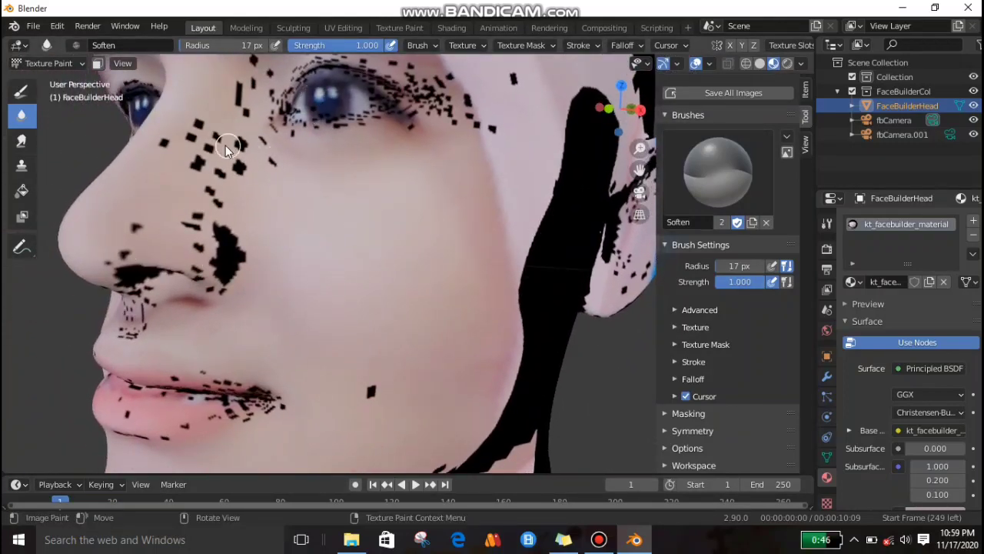
pyautogui.click(23, 164)
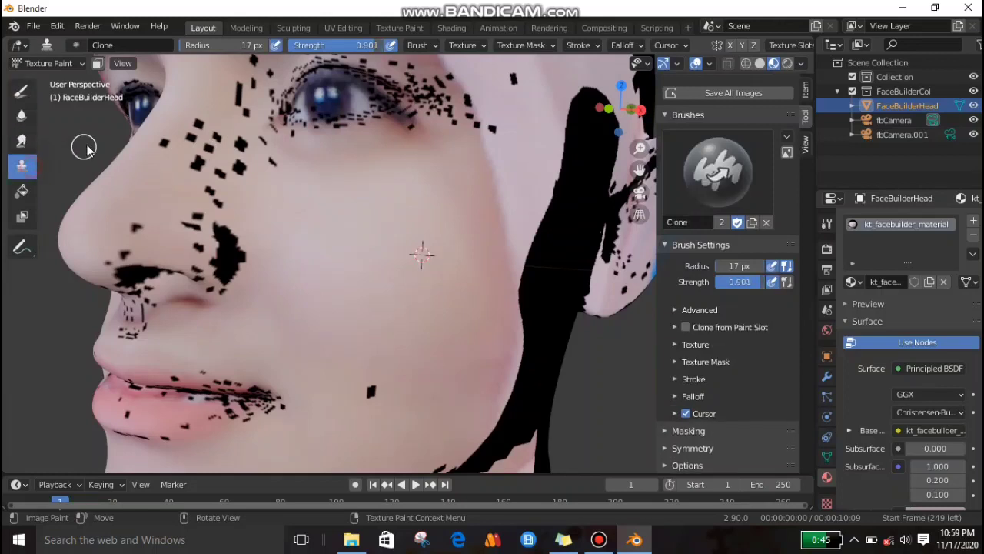
pyautogui.moveTo(201, 127)
pyautogui.mouseDown()
pyautogui.moveTo(156, 150)
pyautogui.moveTo(206, 166)
pyautogui.moveTo(185, 167)
pyautogui.moveTo(212, 133)
pyautogui.moveTo(202, 202)
pyautogui.moveTo(257, 154)
pyautogui.moveTo(218, 162)
pyautogui.moveTo(241, 174)
pyautogui.mouseUp()
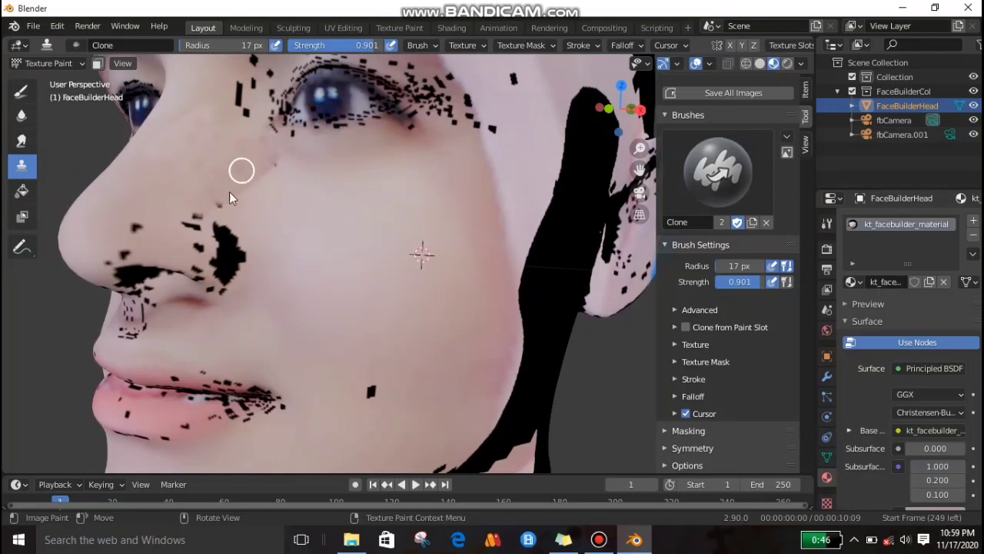
# Try cloning skin over the woman's left nostril and cheek with an 87 px brush radius, and undo the strokes.
pyautogui.moveTo(734, 265)
pyautogui.mouseDown()
pyautogui.moveTo(793, 266)
pyautogui.moveTo(715, 265)
pyautogui.mouseUp()
pyautogui.moveTo(240, 259)
pyautogui.mouseDown()
pyautogui.moveTo(253, 255)
pyautogui.moveTo(214, 230)
pyautogui.moveTo(186, 255)
pyautogui.moveTo(187, 227)
pyautogui.moveTo(126, 251)
pyautogui.moveTo(140, 262)
pyautogui.moveTo(119, 336)
pyautogui.moveTo(125, 270)
pyautogui.moveTo(257, 283)
pyautogui.moveTo(214, 158)
pyautogui.moveTo(314, 180)
pyautogui.moveTo(184, 174)
pyautogui.moveTo(398, 205)
pyautogui.moveTo(402, 226)
pyautogui.moveTo(393, 220)
pyautogui.moveTo(558, 185)
pyautogui.moveTo(518, 186)
pyautogui.mouseUp()
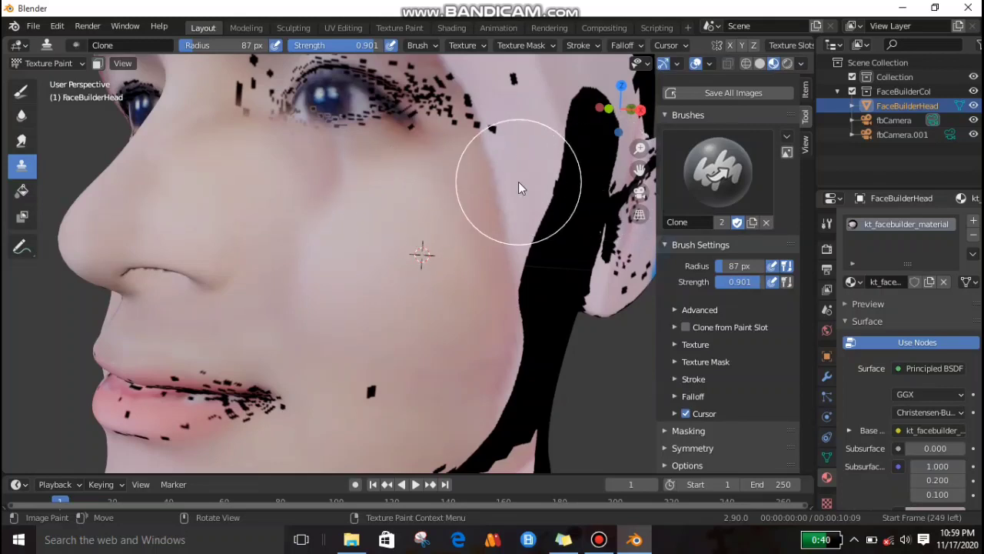
pyautogui.hotkey('ctrl', 'z')
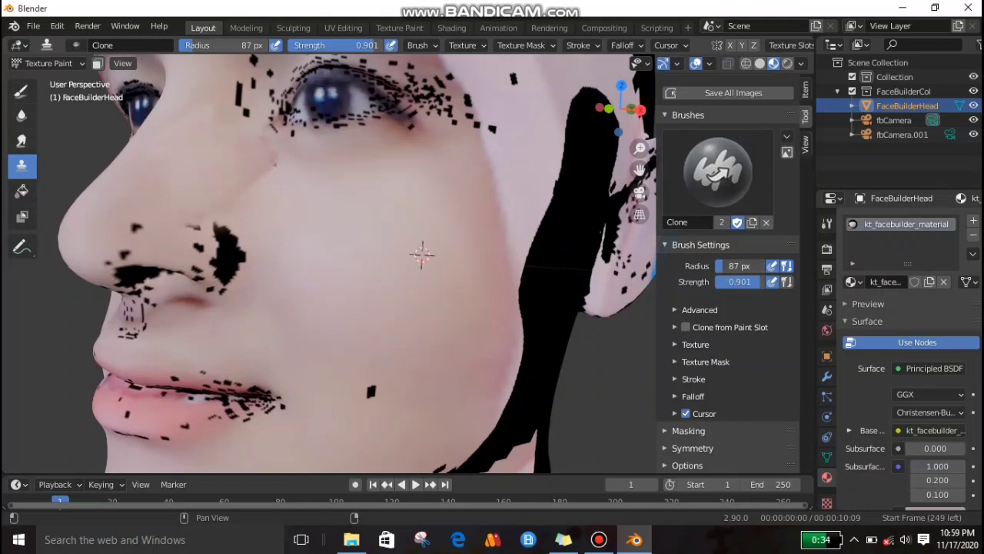
# Clone skin over the black patches around the nostrils with a 31 px brush, and smear the pale patch beside the woman's left nostril into the cheek.
pyautogui.moveTo(235, 246)
pyautogui.mouseDown()
pyautogui.moveTo(229, 265)
pyautogui.moveTo(149, 226)
pyautogui.moveTo(103, 248)
pyautogui.moveTo(115, 295)
pyautogui.moveTo(177, 275)
pyautogui.moveTo(121, 274)
pyautogui.moveTo(193, 273)
pyautogui.moveTo(123, 332)
pyautogui.moveTo(186, 316)
pyautogui.moveTo(204, 278)
pyautogui.moveTo(413, 275)
pyautogui.mouseUp()
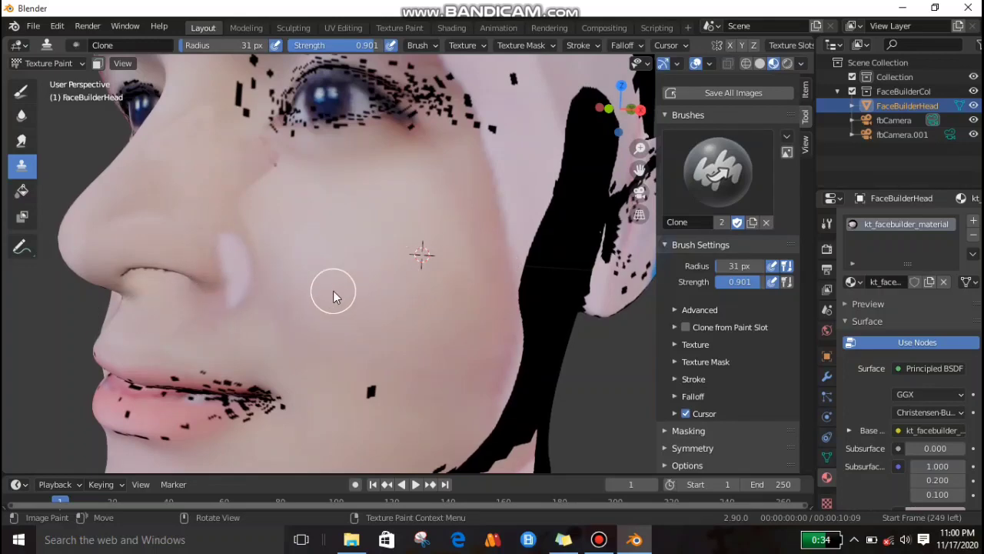
pyautogui.moveTo(334, 282); pyautogui.dragTo(204, 257, button='middle')
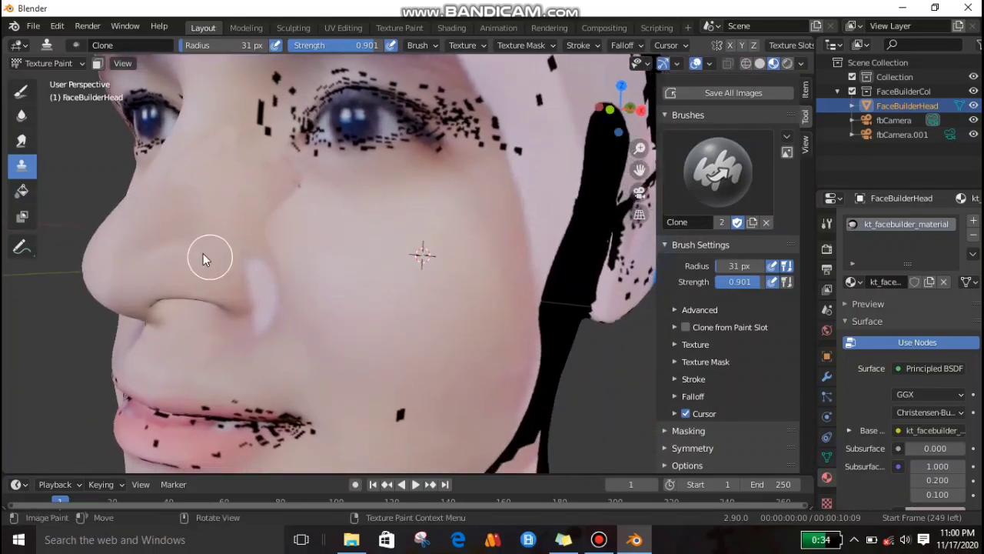
pyautogui.click(22, 140)
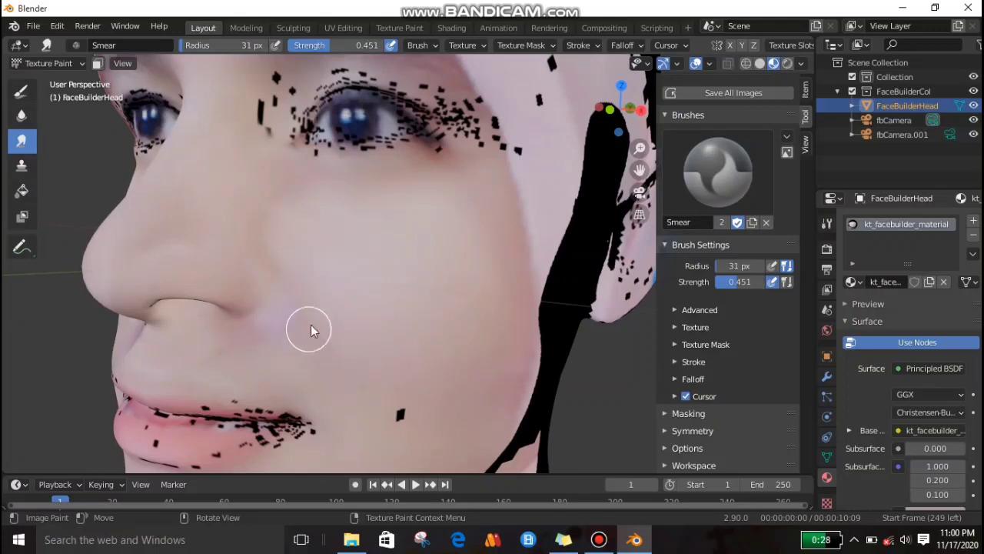
pyautogui.moveTo(257, 330)
pyautogui.mouseDown()
pyautogui.moveTo(284, 331)
pyautogui.moveTo(298, 346)
pyautogui.mouseUp()
# Smear the dark skin below the woman's right nostril from the front, and switch to the Soften brush.
pyautogui.moveTo(193, 239)
pyautogui.mouseDown(button='middle')
pyautogui.moveTo(266, 246)
pyautogui.moveTo(229, 246)
pyautogui.mouseUp(button='middle')
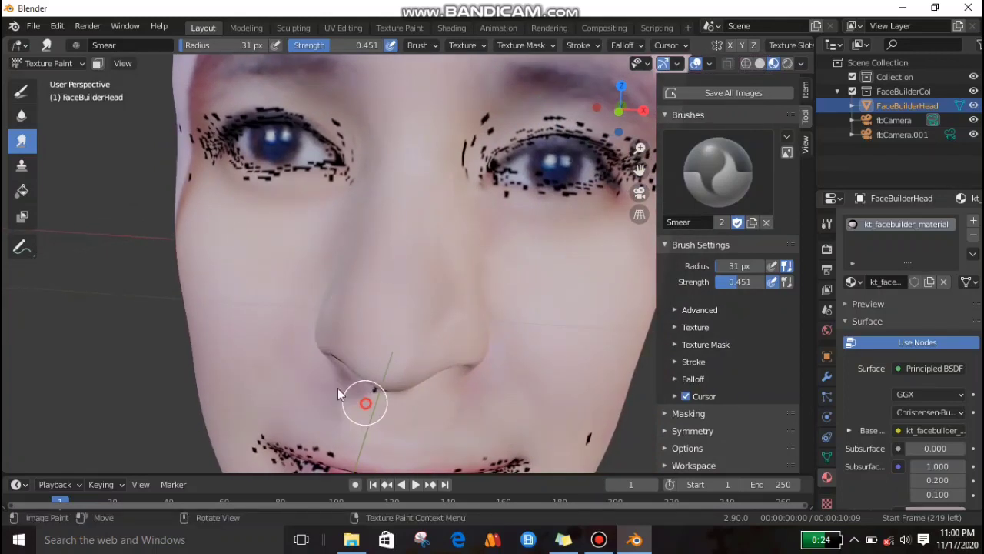
pyautogui.keyDown('shift'); pyautogui.rightClick(334, 411); pyautogui.keyUp('shift')
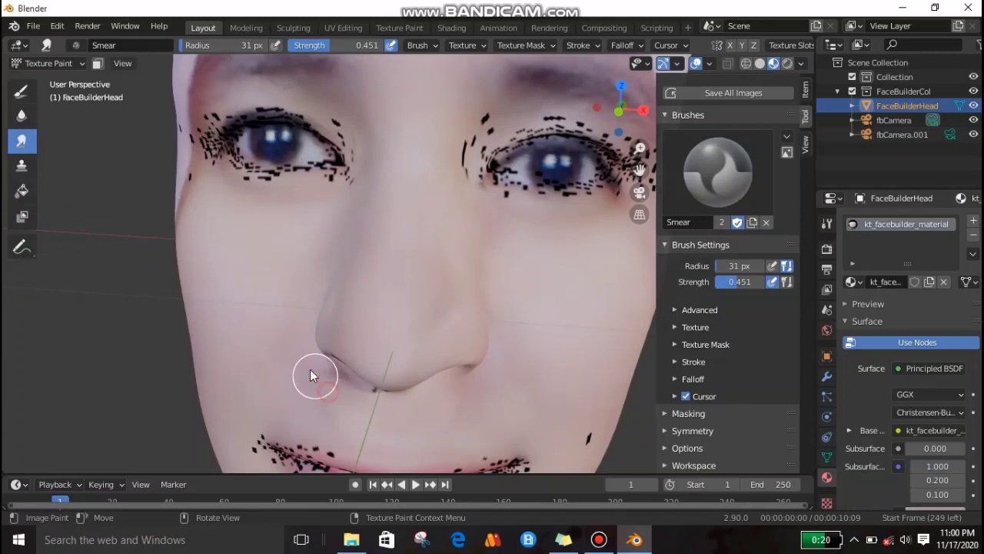
pyautogui.click(22, 115)
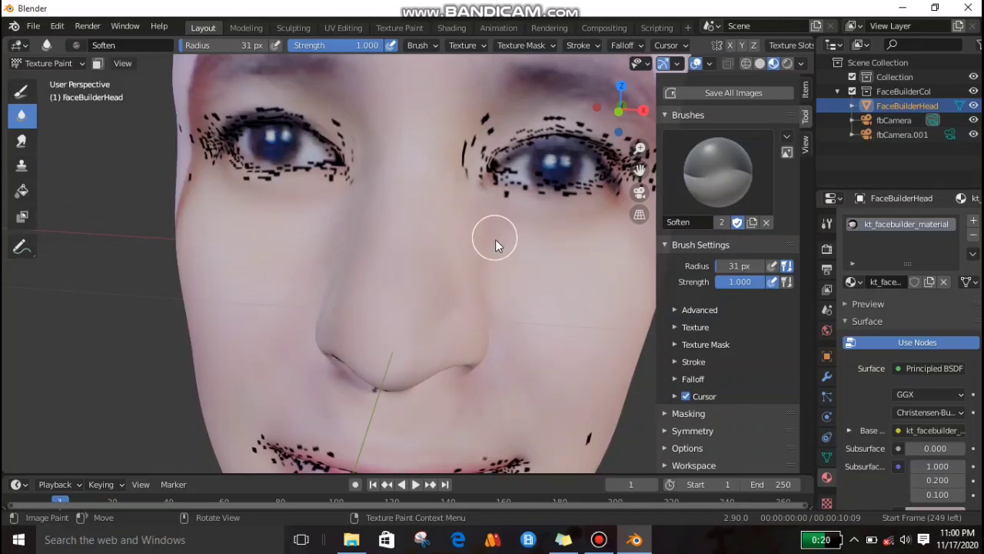
# Examine the retouched nose area on the whole head from the front and the woman's left side.
pyautogui.scroll(-5, 497, 248)
pyautogui.scroll(-2, 507, 265)
pyautogui.moveTo(510, 341)
pyautogui.mouseDown(button='middle')
pyautogui.moveTo(533, 340)
pyautogui.moveTo(522, 340)
pyautogui.mouseUp(button='middle')
pyautogui.scroll(-3, 521, 340)
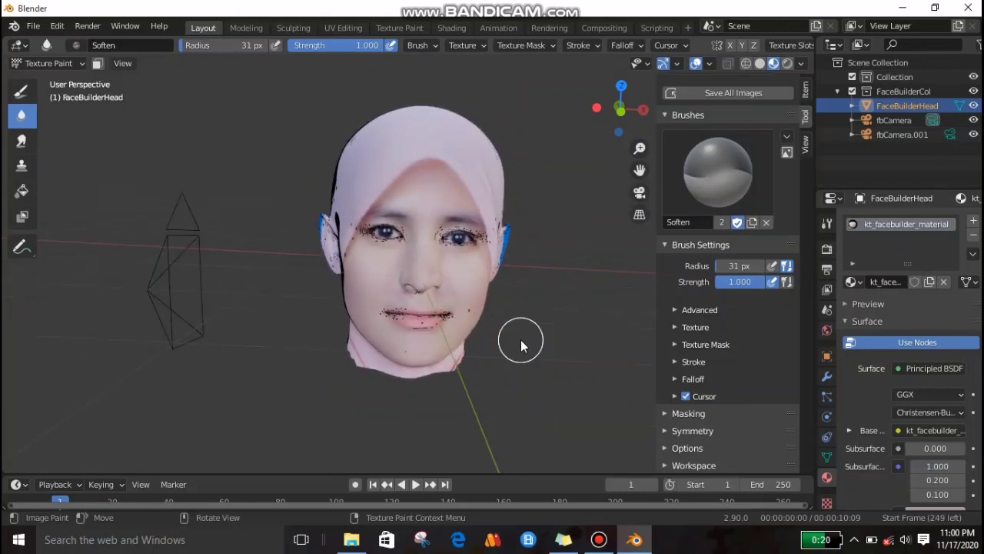
pyautogui.scroll(2, 521, 340)
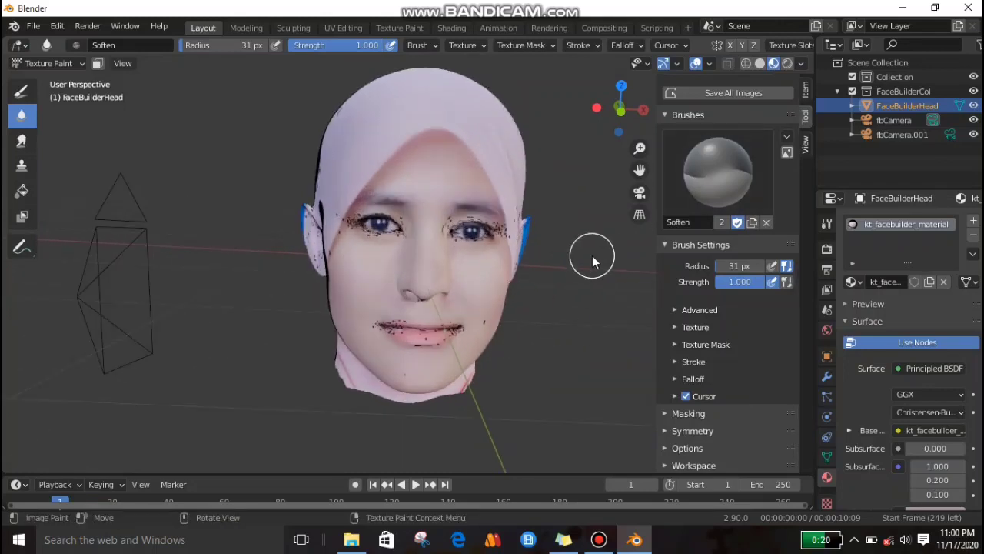
pyautogui.moveTo(563, 284)
pyautogui.mouseDown(button='middle')
pyautogui.moveTo(511, 309)
pyautogui.moveTo(465, 312)
pyautogui.moveTo(457, 308)
pyautogui.moveTo(515, 309)
pyautogui.moveTo(395, 272)
pyautogui.mouseUp(button='middle')
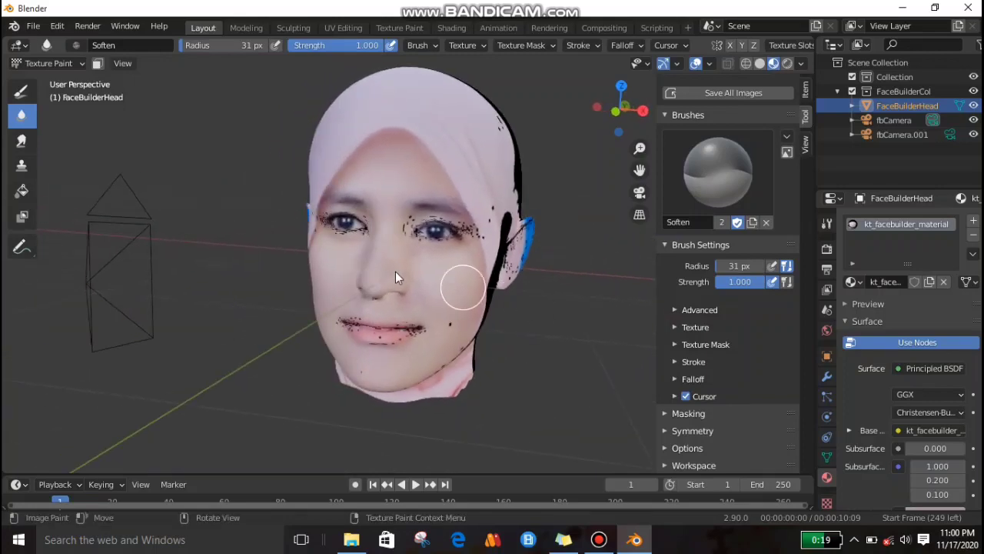
# View the head's mesh in Edit Mode and the head in Object Mode, and return it to Texture Paint mode.
pyautogui.click(69, 62)
pyautogui.click(47, 95)
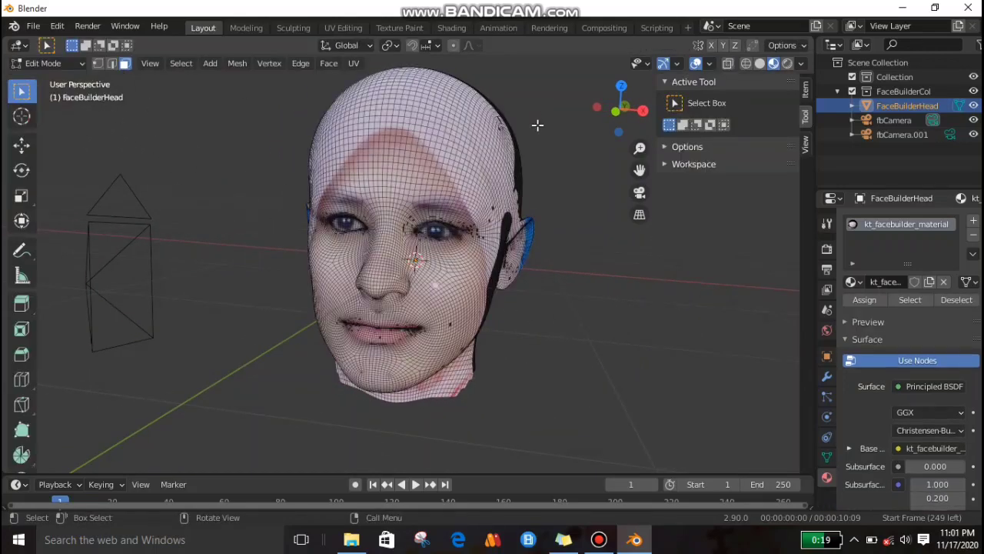
pyautogui.moveTo(586, 279); pyautogui.dragTo(231, 223, button='middle')
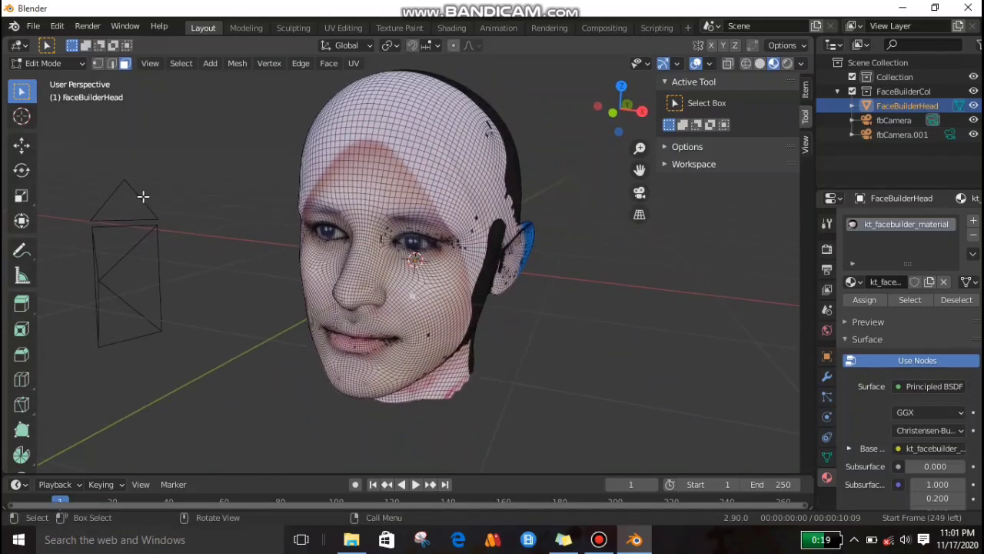
pyautogui.click(40, 65)
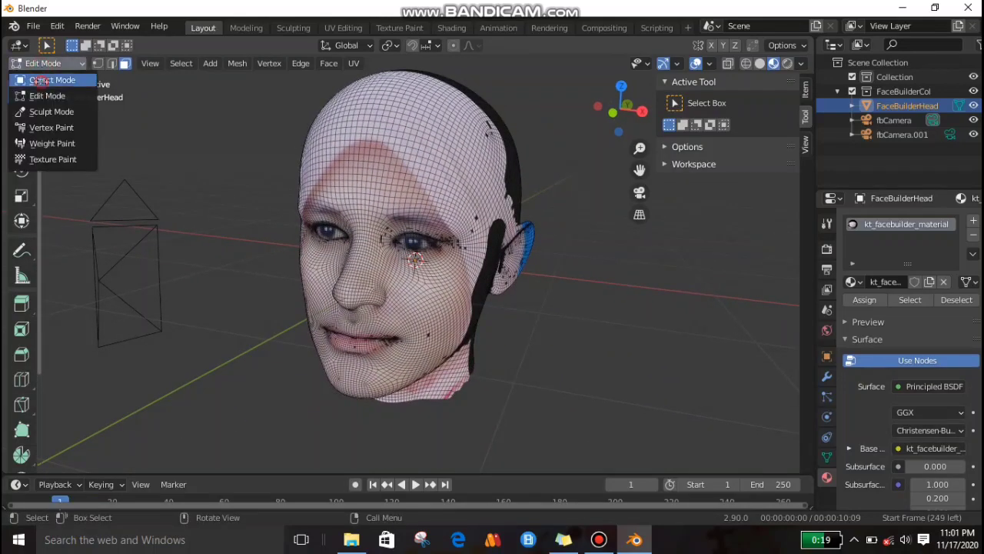
pyautogui.click(42, 77)
pyautogui.moveTo(229, 162); pyautogui.dragTo(255, 185, button='middle')
pyautogui.scroll(3, 254, 185)
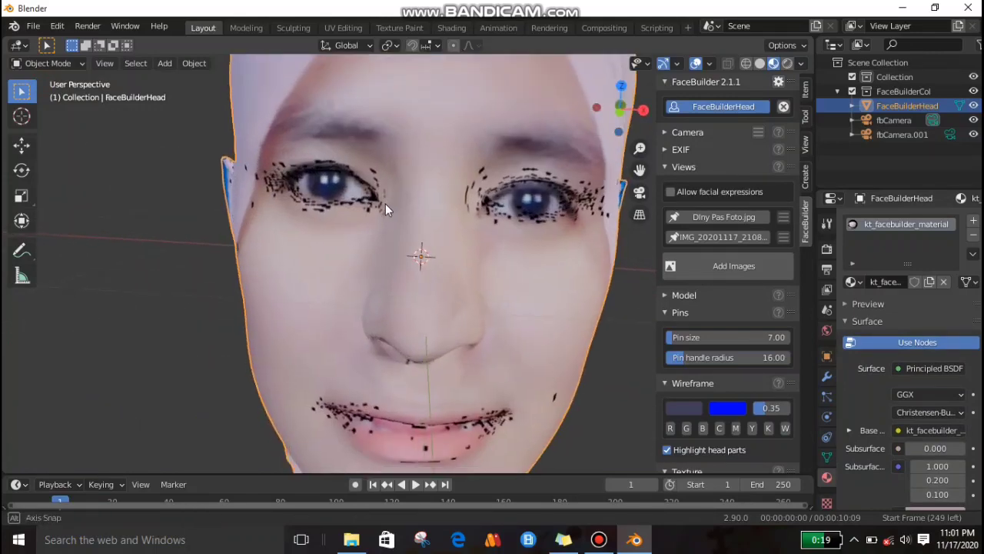
pyautogui.scroll(-1, 385, 203)
pyautogui.scroll(-2, 385, 203)
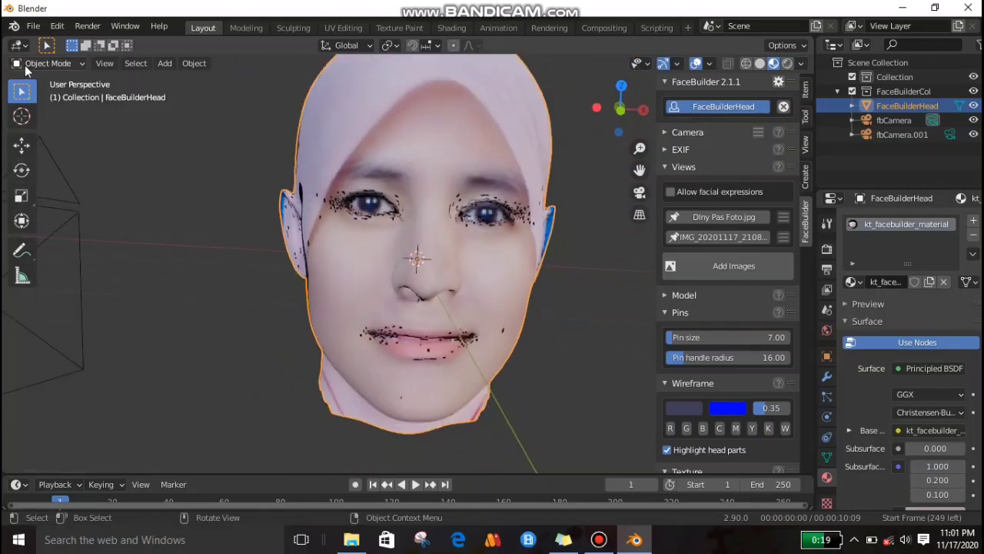
pyautogui.click(46, 63)
pyautogui.click(52, 159)
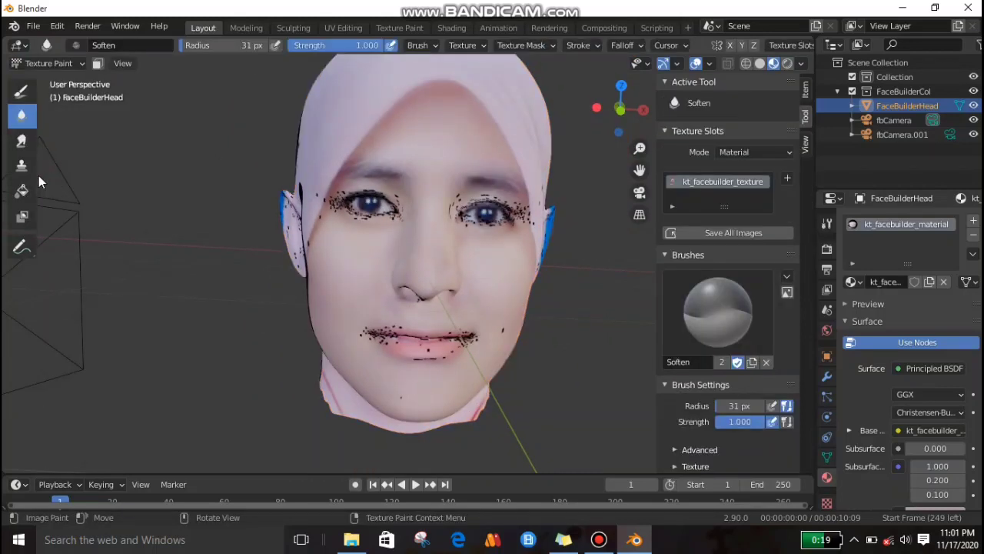
# Try the Fill brush with white on the head texture, and undo the fill.
pyautogui.click(23, 190)
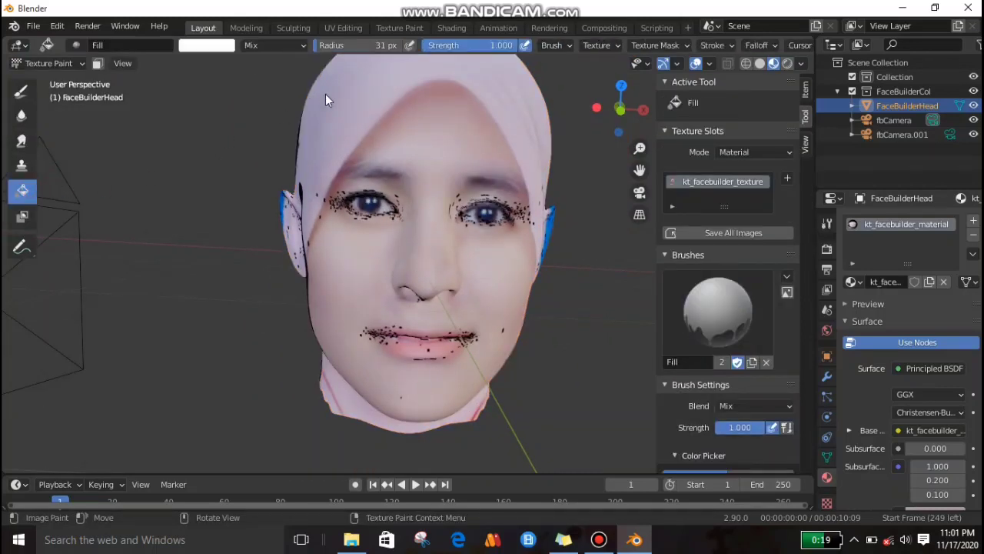
pyautogui.click(409, 121)
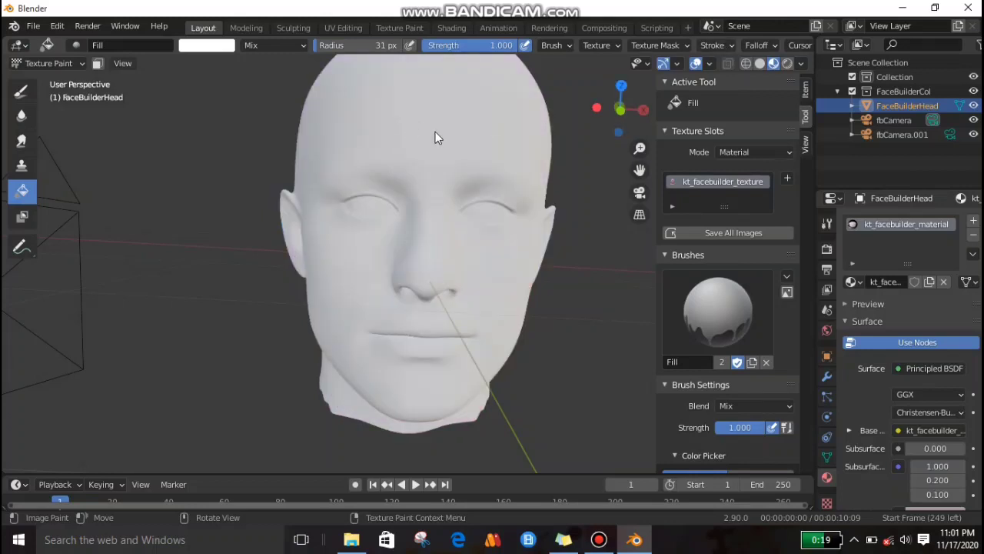
pyautogui.hotkey('ctrl', 'z')
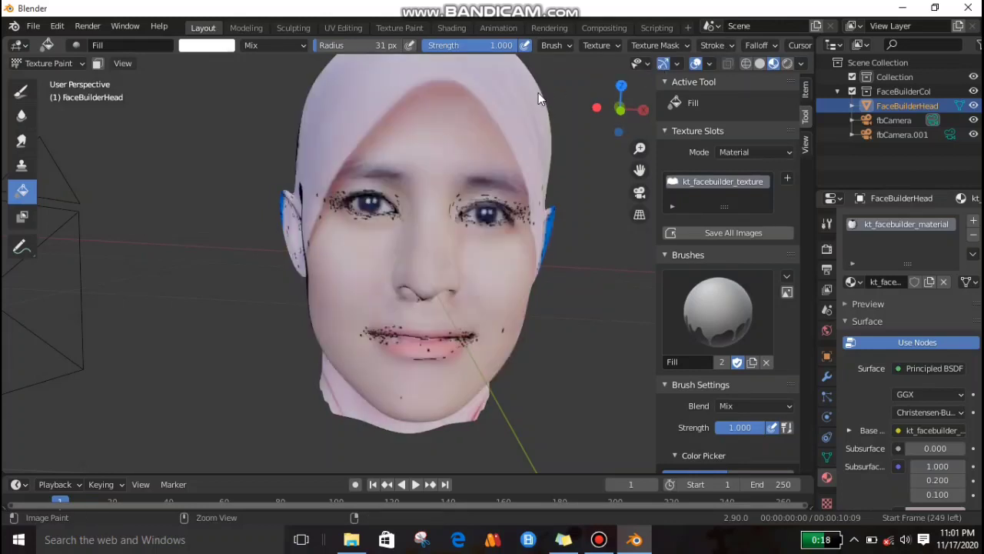
# Clone facial skin over the headscarf's edge across the forehead with the 31 px Clone brush.
pyautogui.click(21, 164)
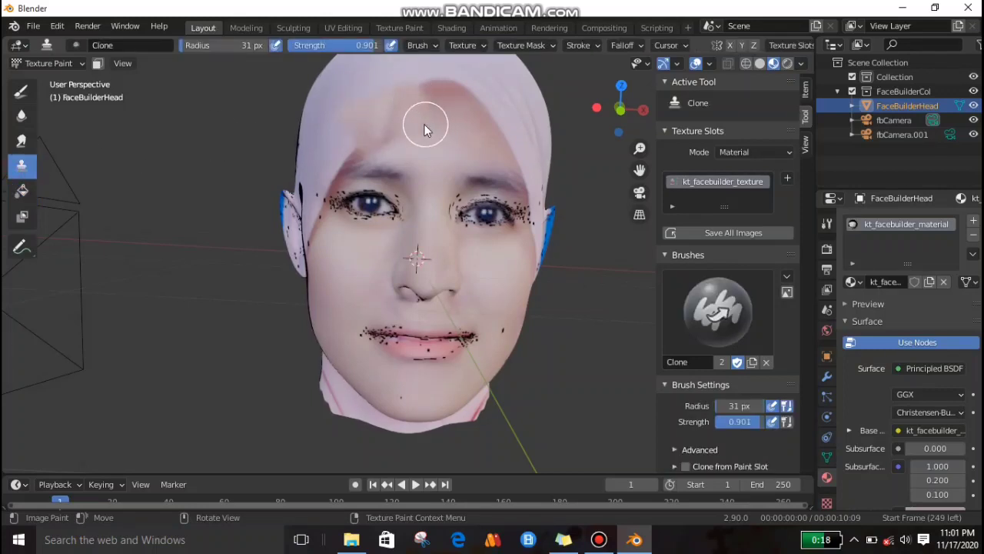
pyautogui.moveTo(444, 90)
pyautogui.mouseDown()
pyautogui.moveTo(426, 73)
pyautogui.moveTo(419, 98)
pyautogui.moveTo(465, 99)
pyautogui.moveTo(465, 113)
pyautogui.mouseUp()
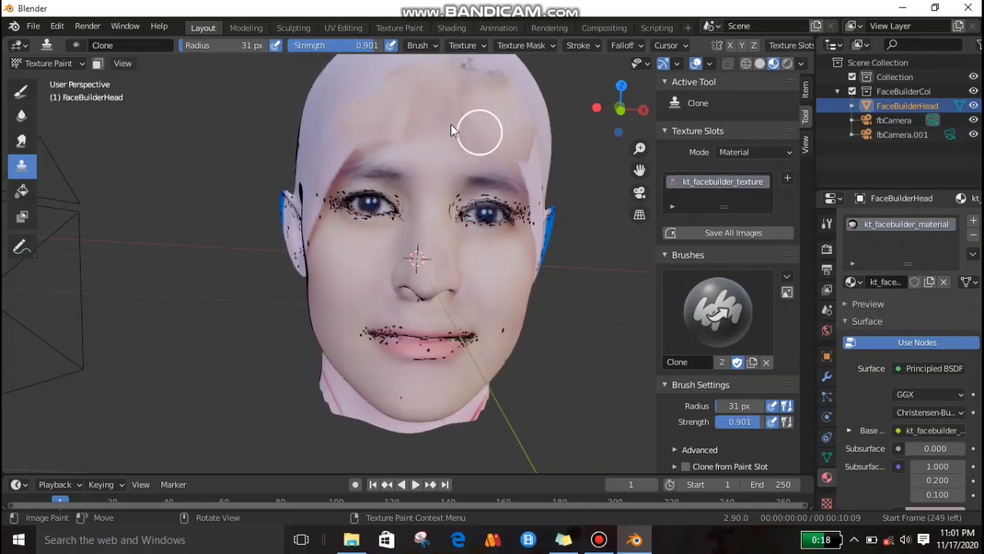
# Smear the seams between the cloned skin patches on the forehead above the eyebrows at strength 0.451.
pyautogui.click(21, 141)
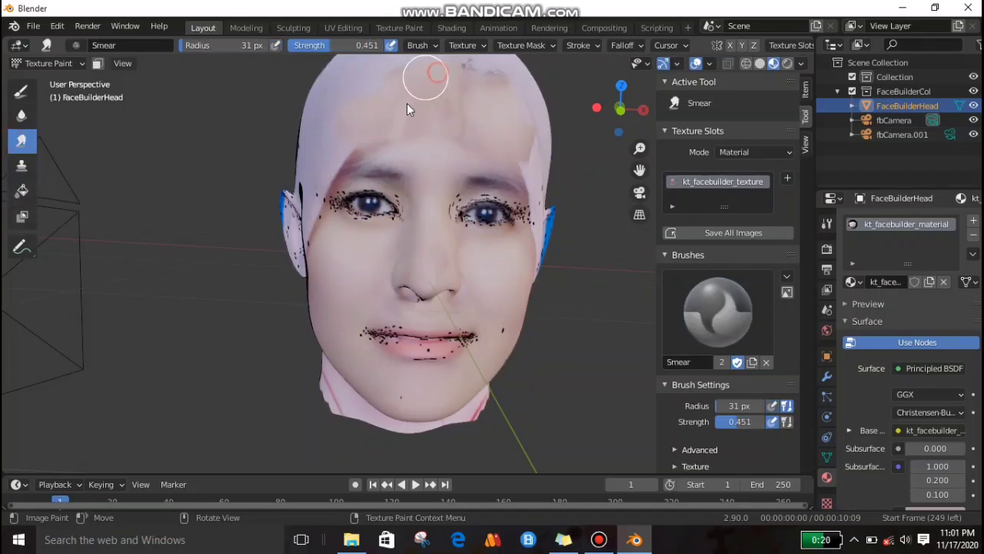
pyautogui.moveTo(442, 109); pyautogui.dragTo(375, 121)
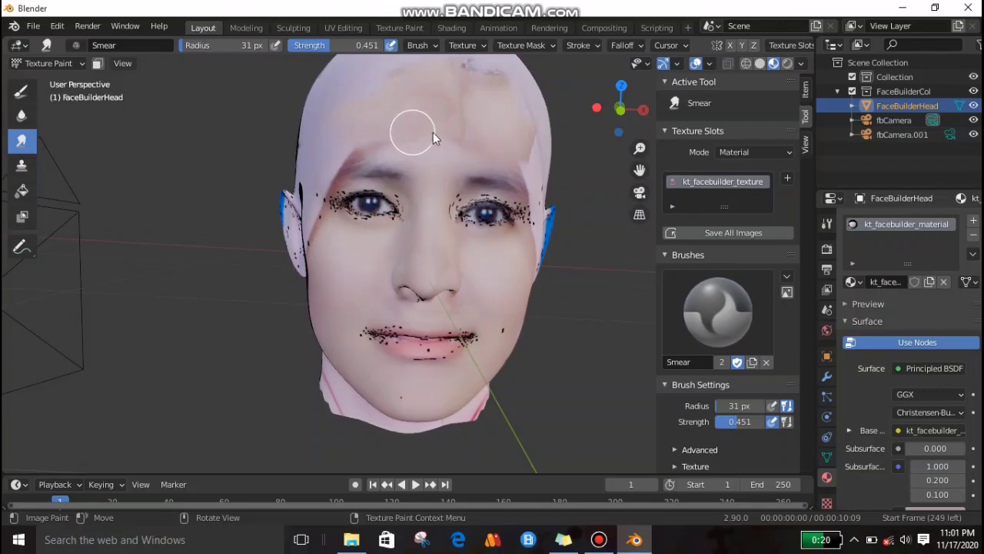
pyautogui.click(407, 154)
pyautogui.moveTo(443, 141)
pyautogui.mouseDown()
pyautogui.moveTo(462, 98)
pyautogui.moveTo(474, 138)
pyautogui.moveTo(456, 123)
pyautogui.moveTo(489, 86)
pyautogui.moveTo(469, 73)
pyautogui.moveTo(485, 126)
pyautogui.moveTo(456, 96)
pyautogui.moveTo(482, 127)
pyautogui.mouseUp()
# Smear the boundary between the forehead skin and the pale scarf area on the crown, working from above the head.
pyautogui.moveTo(521, 264); pyautogui.dragTo(444, 275, button='middle')
pyautogui.moveTo(402, 208)
pyautogui.mouseDown(button='middle')
pyautogui.moveTo(462, 250)
pyautogui.moveTo(466, 231)
pyautogui.mouseUp(button='middle')
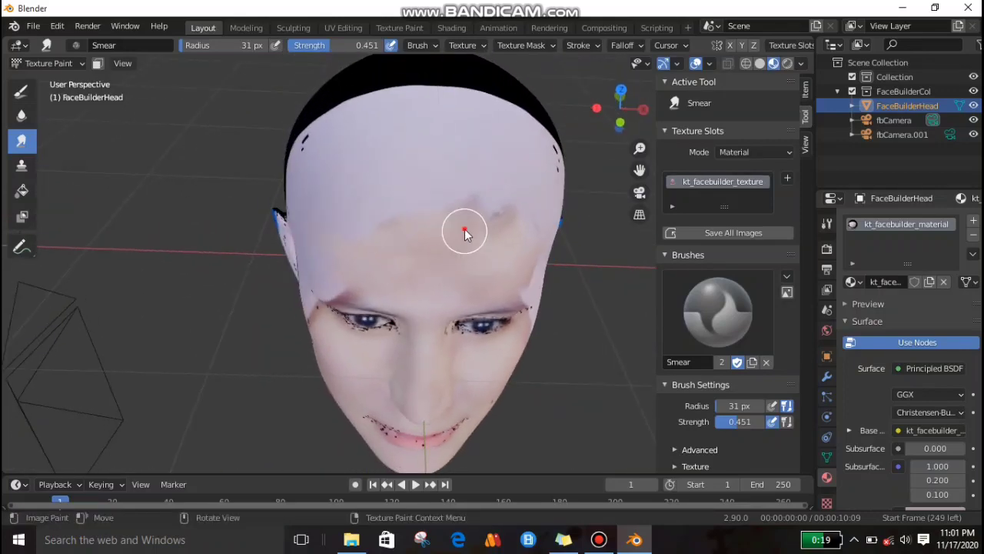
pyautogui.click(484, 222)
pyautogui.moveTo(490, 175)
pyautogui.mouseDown()
pyautogui.moveTo(485, 231)
pyautogui.moveTo(428, 193)
pyautogui.mouseUp()
pyautogui.moveTo(458, 235); pyautogui.dragTo(332, 183)
pyautogui.moveTo(438, 263)
pyautogui.mouseDown()
pyautogui.moveTo(340, 204)
pyautogui.moveTo(399, 235)
pyautogui.moveTo(314, 209)
pyautogui.mouseUp()
pyautogui.moveTo(391, 237)
pyautogui.mouseDown()
pyautogui.moveTo(351, 226)
pyautogui.moveTo(428, 247)
pyautogui.mouseUp()
# Soften the skin around the woman's left temple and across the forehead with the Soften brush at strength 1.000, and view the whole head.
pyautogui.moveTo(428, 247)
pyautogui.mouseDown(button='middle')
pyautogui.moveTo(419, 180)
pyautogui.moveTo(365, 177)
pyautogui.mouseUp(button='middle')
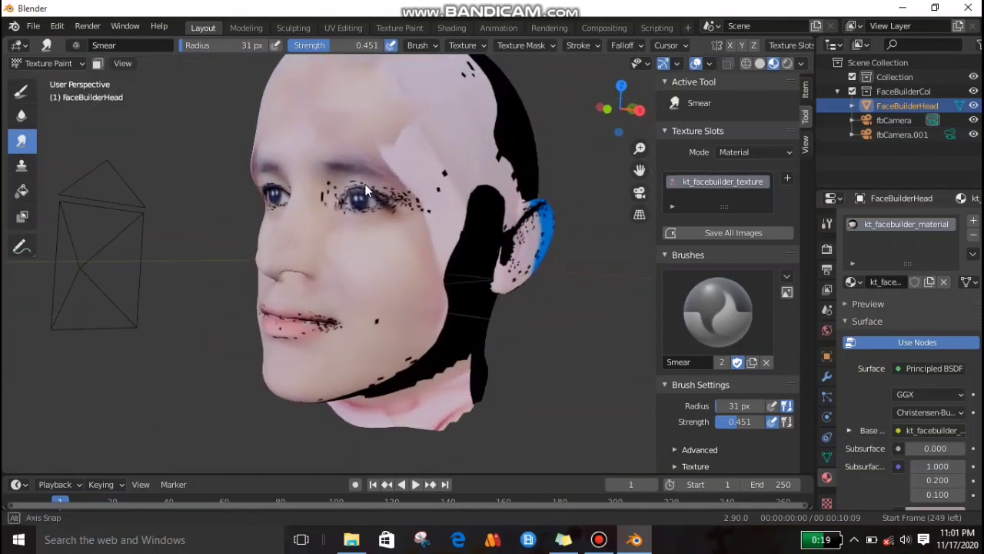
pyautogui.click(22, 114)
pyautogui.moveTo(343, 154)
pyautogui.mouseDown()
pyautogui.moveTo(292, 137)
pyautogui.moveTo(374, 105)
pyautogui.moveTo(312, 128)
pyautogui.moveTo(367, 125)
pyautogui.moveTo(358, 88)
pyautogui.moveTo(302, 105)
pyautogui.moveTo(371, 198)
pyautogui.mouseUp()
pyautogui.moveTo(371, 198); pyautogui.dragTo(446, 201, button='middle')
pyautogui.moveTo(439, 216)
pyautogui.mouseDown()
pyautogui.moveTo(439, 106)
pyautogui.moveTo(429, 180)
pyautogui.moveTo(433, 160)
pyautogui.mouseUp()
pyautogui.moveTo(355, 148)
pyautogui.mouseDown()
pyautogui.moveTo(428, 165)
pyautogui.moveTo(353, 146)
pyautogui.moveTo(432, 156)
pyautogui.moveTo(501, 131)
pyautogui.moveTo(466, 167)
pyautogui.moveTo(541, 175)
pyautogui.mouseUp()
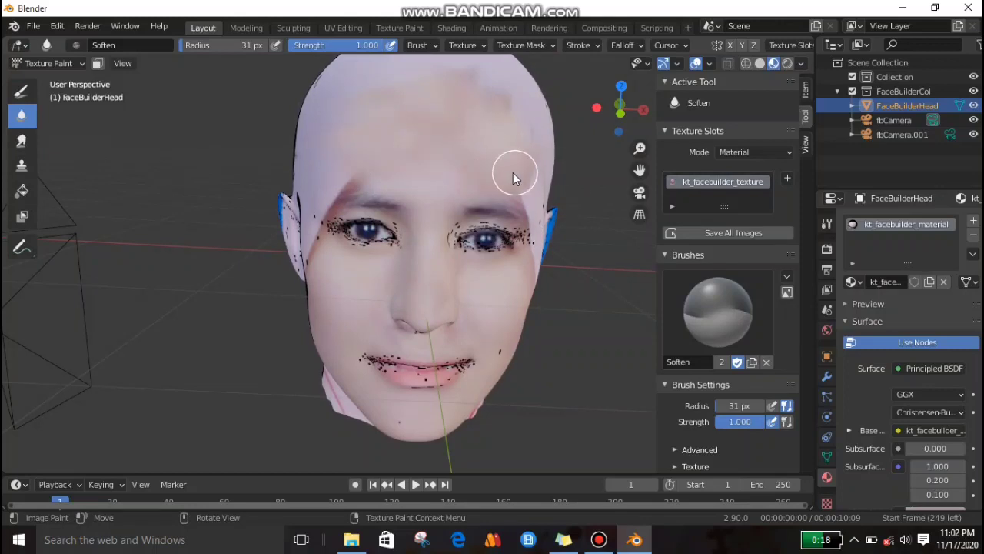
pyautogui.moveTo(540, 281)
pyautogui.mouseDown(button='middle')
pyautogui.moveTo(492, 280)
pyautogui.moveTo(483, 271)
pyautogui.moveTo(527, 259)
pyautogui.mouseUp(button='middle')
pyautogui.scroll(-5, 534, 274)
pyautogui.moveTo(509, 296); pyautogui.dragTo(527, 325, button='middle')
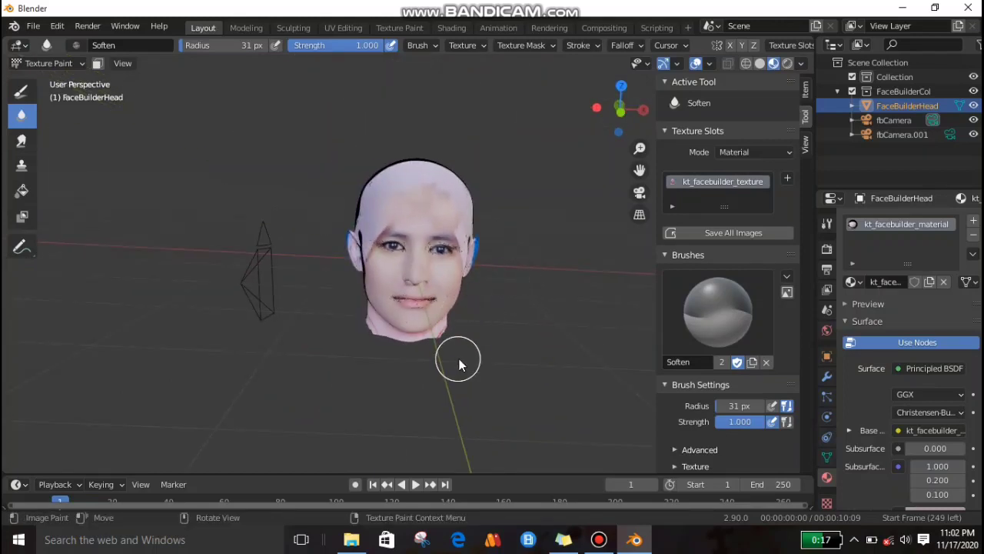